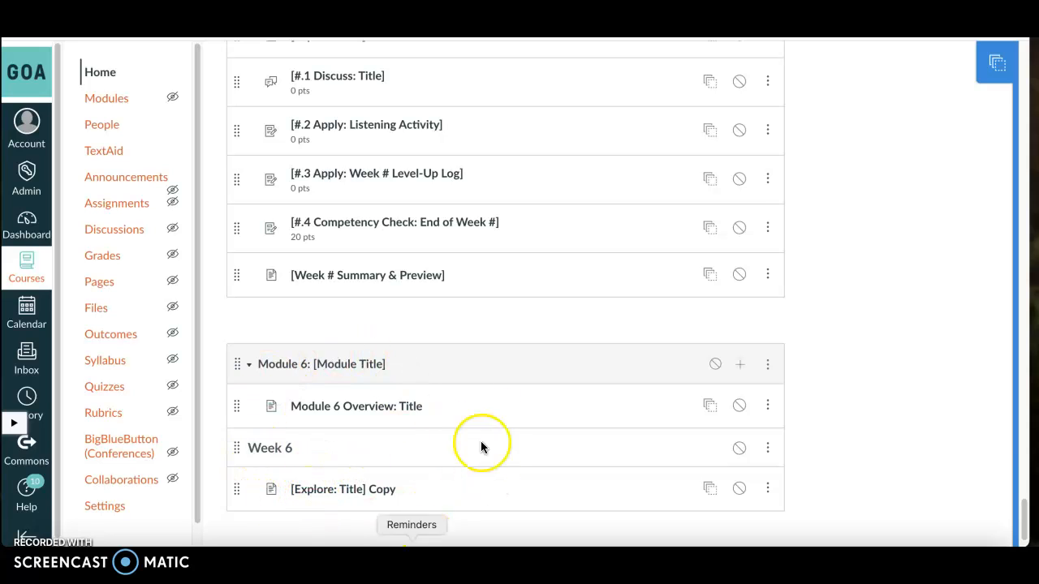
Open the [Explore: Title] Copy page under Week 6 of Module 6 for editing, with Design Tools open
click(333, 495)
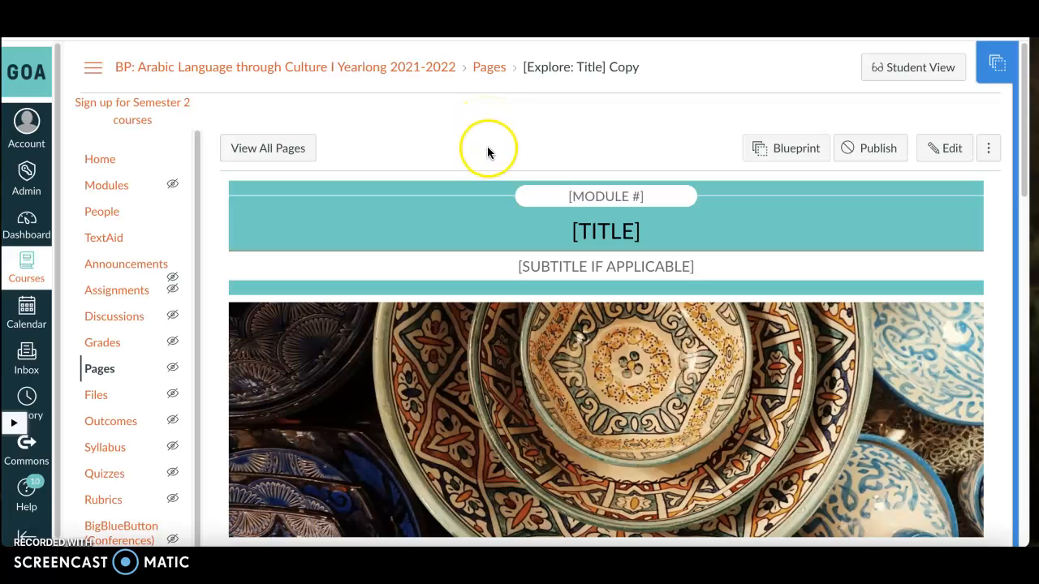
click(949, 147)
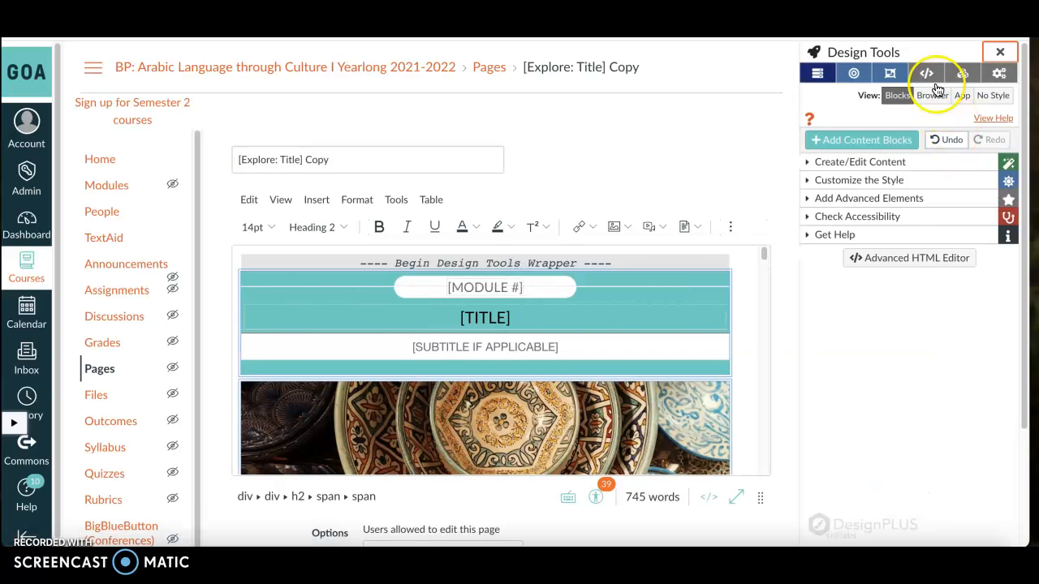
click(1000, 52)
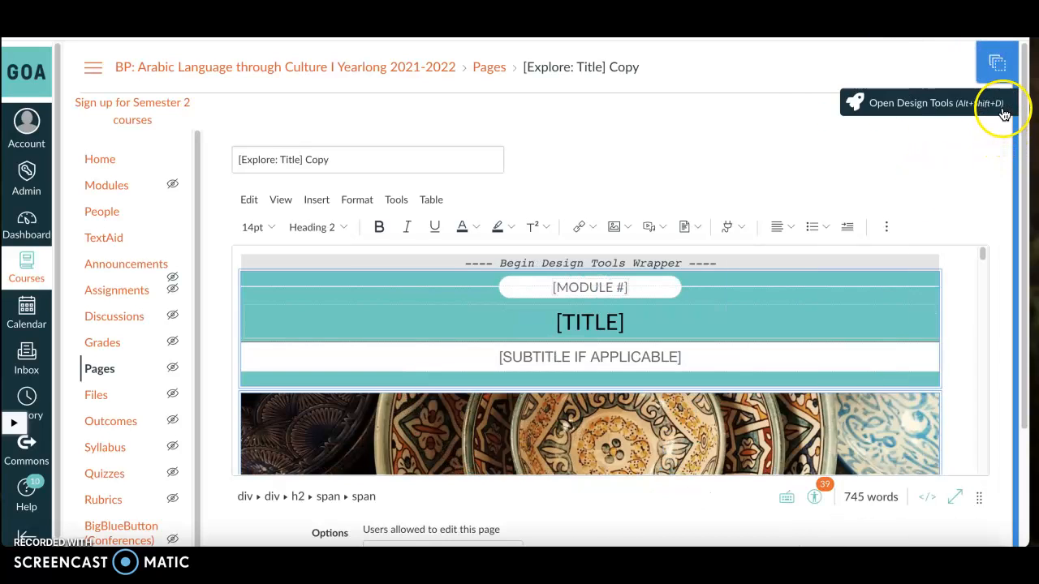
click(852, 104)
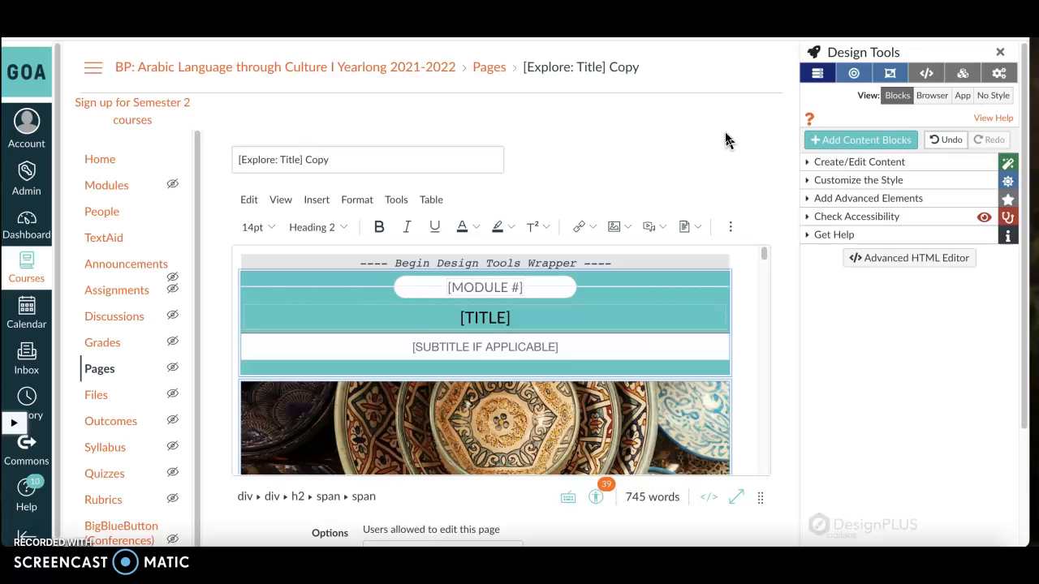
Review the Design Tools settings, from the automatic launch option through the individual tools to the end of the list
click(997, 75)
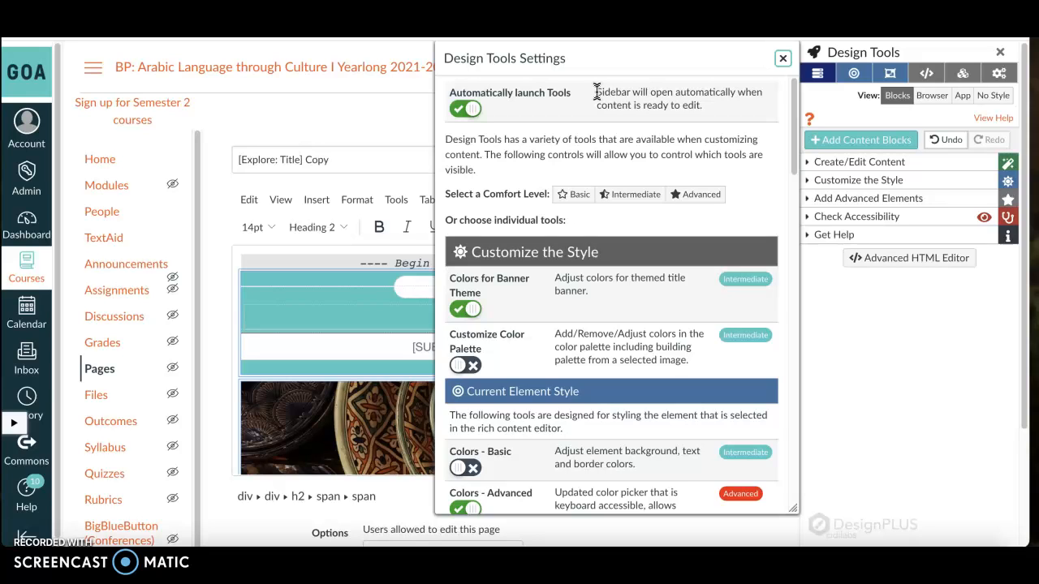
click(465, 113)
click(465, 112)
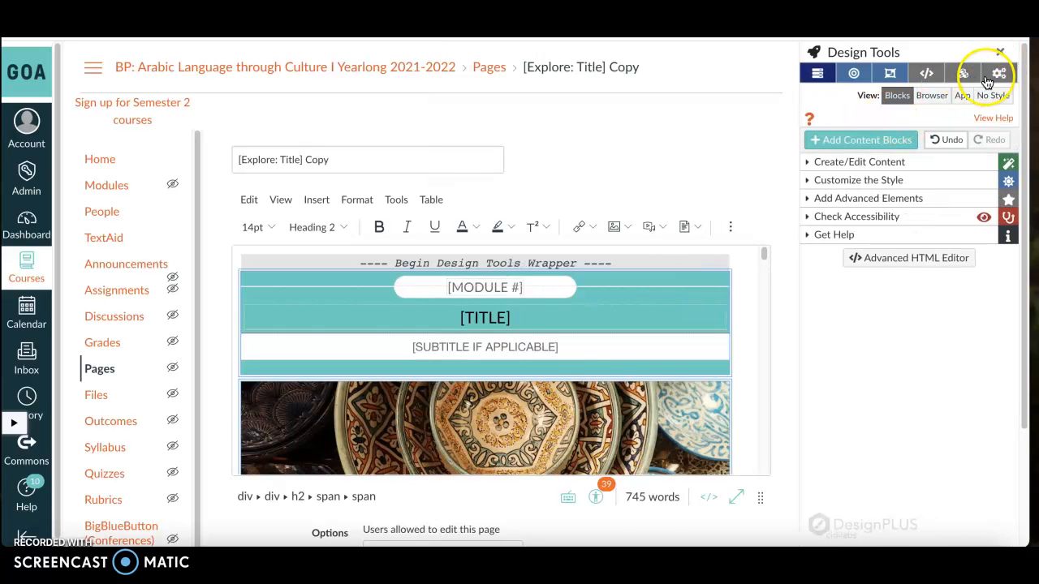
click(997, 75)
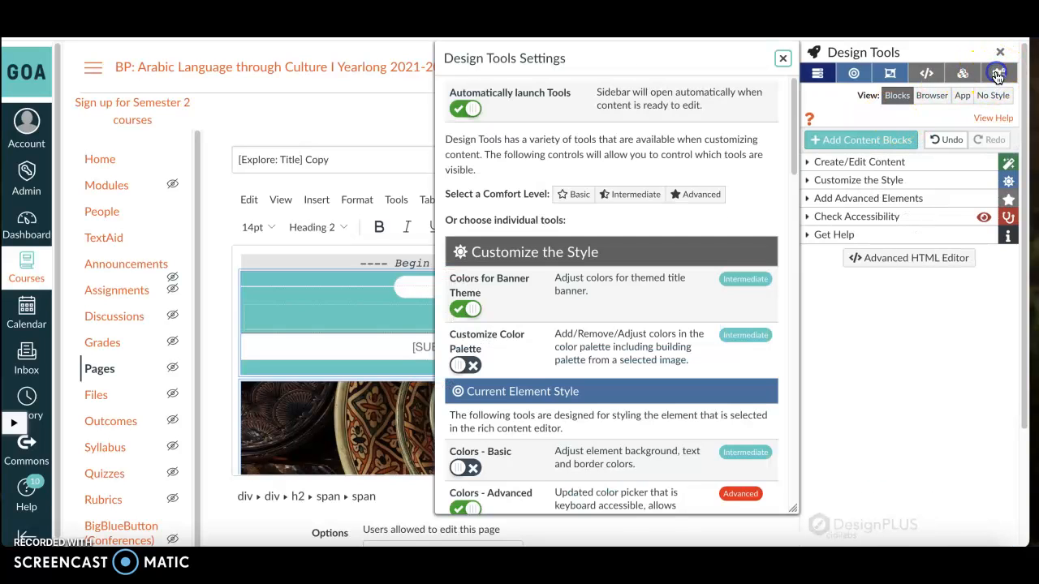
drag(795, 100, 788, 445)
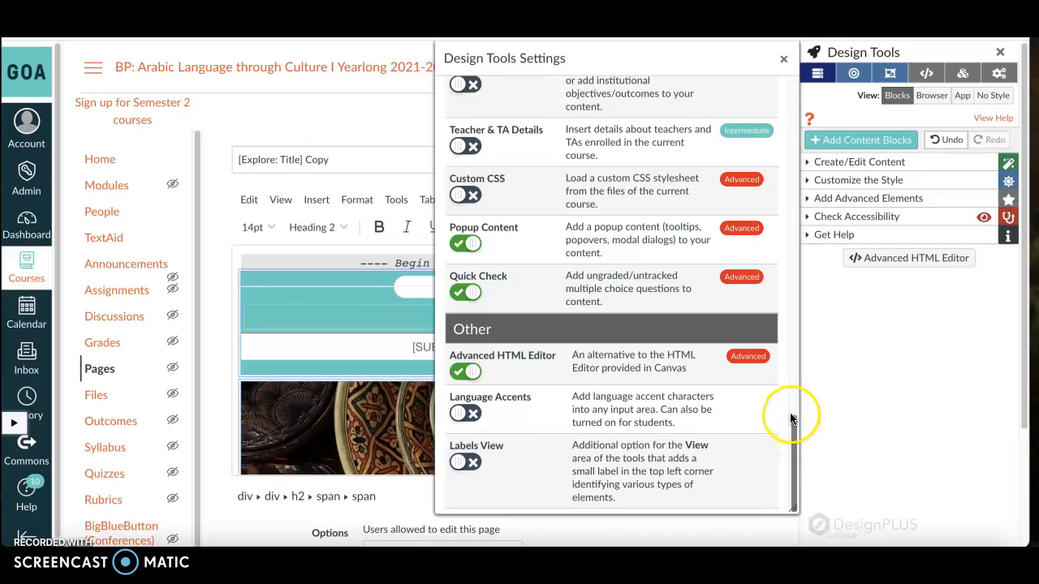
click(784, 60)
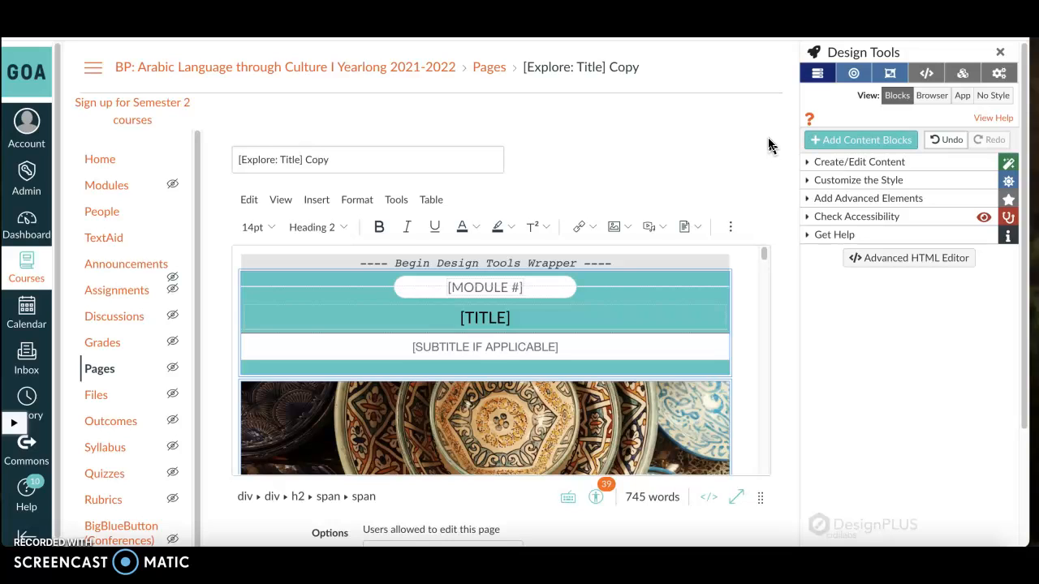
Expand the page editor to full screen and bring up the table below the banner image
click(755, 486)
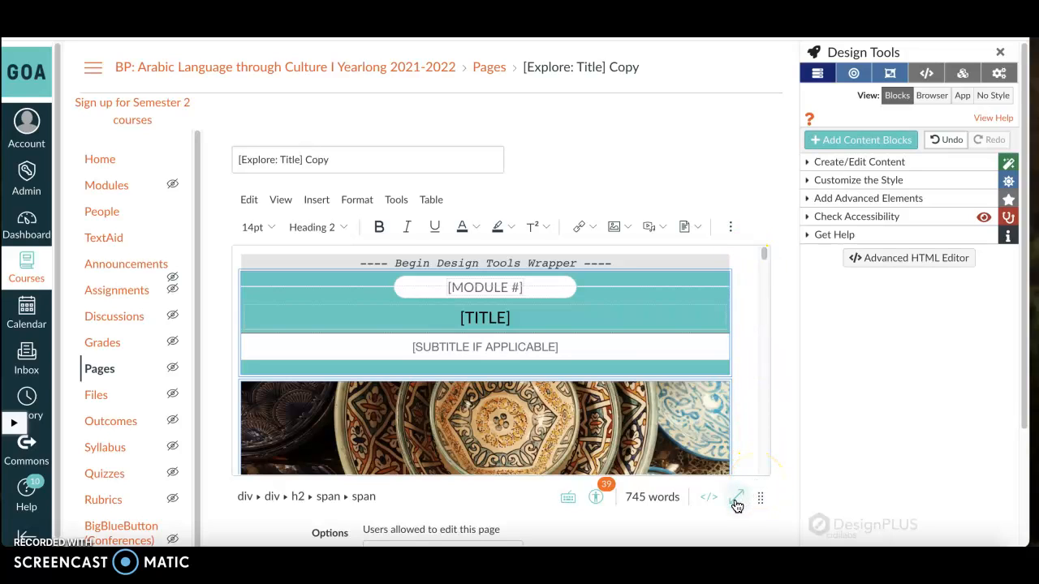
click(737, 504)
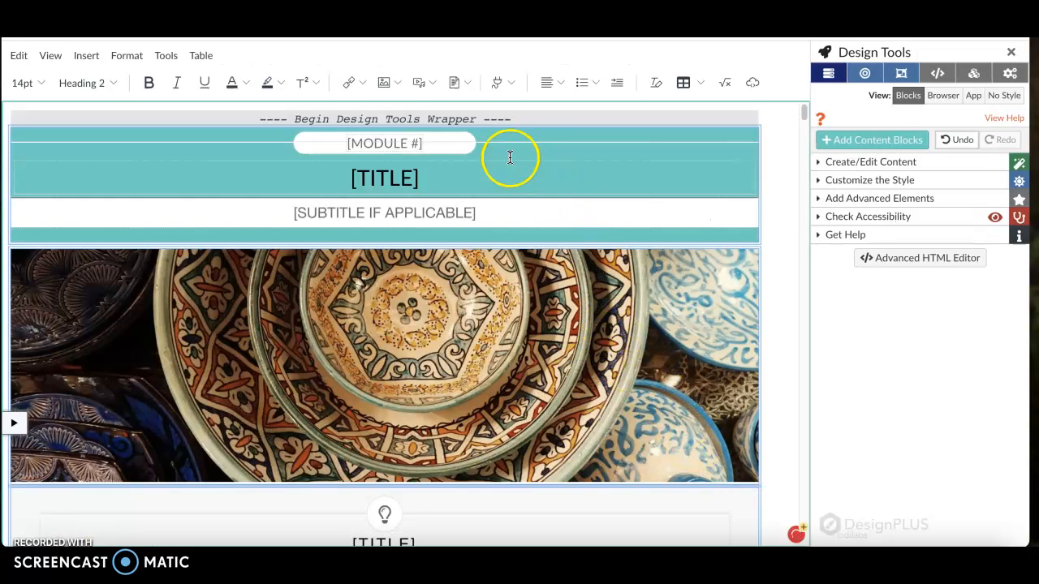
scroll(488, 156, down, 2)
scroll(489, 156, down, 5)
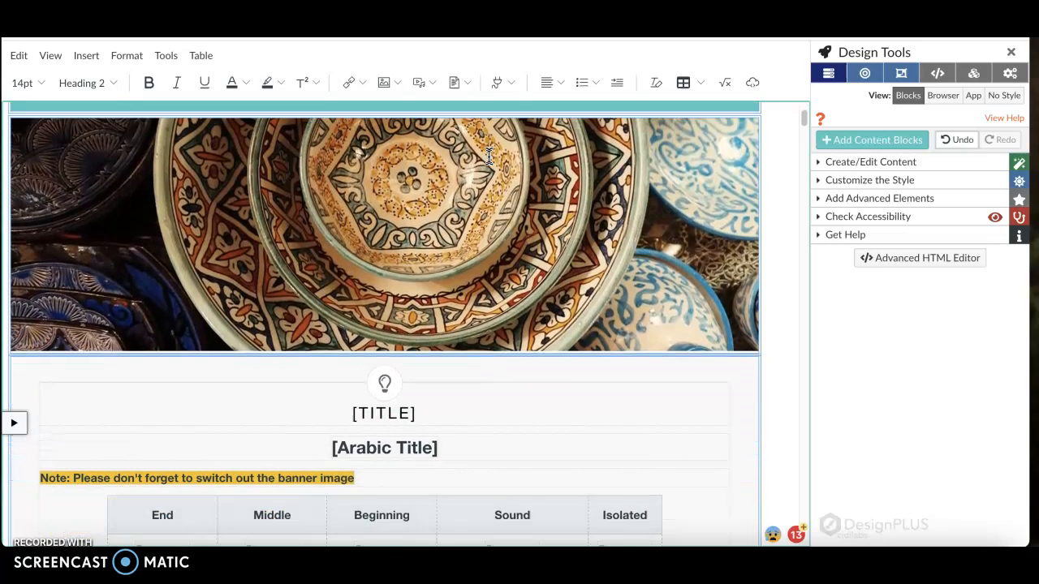
scroll(489, 157, down, 3)
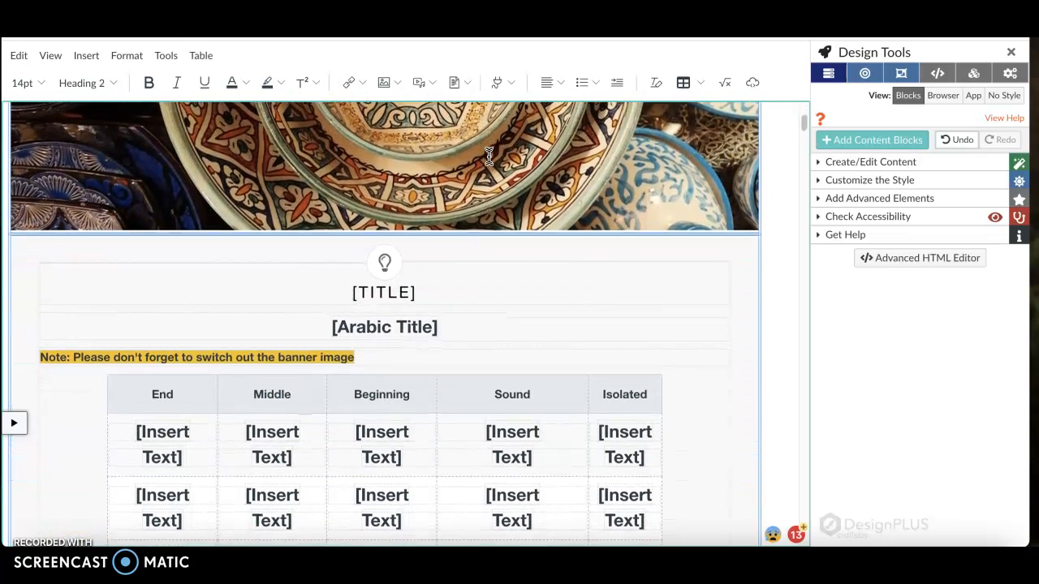
scroll(488, 157, down, 2)
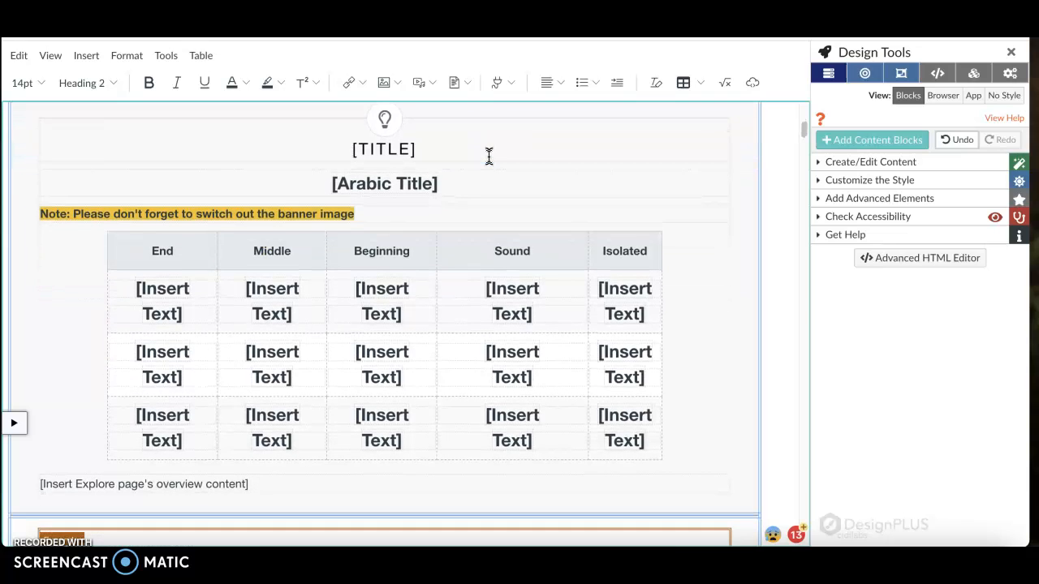
scroll(489, 157, down, 1)
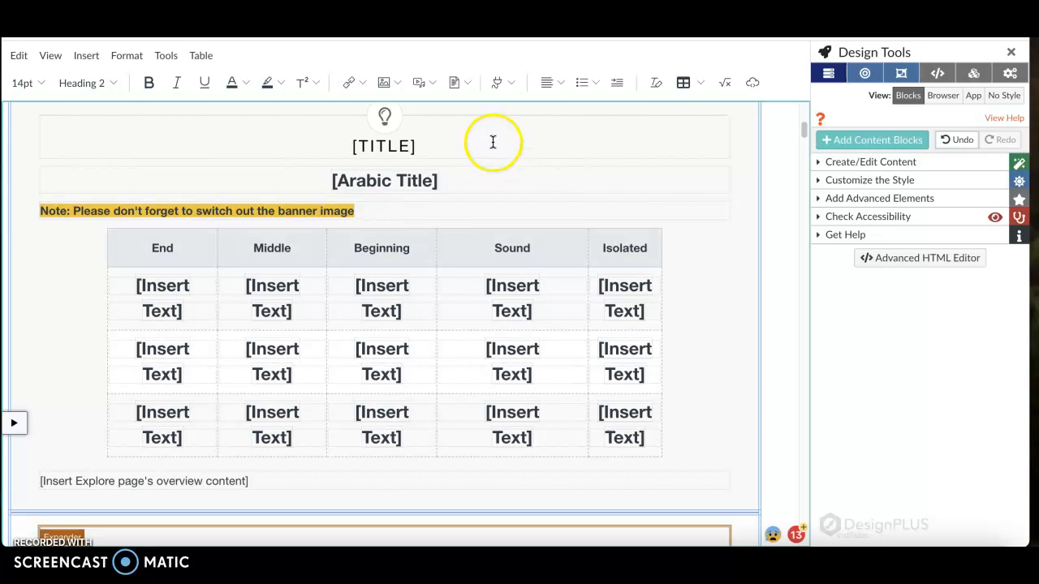
Examine the text alignment options and the alignment setting in the properties of the End/Middle/Beginning table
click(367, 314)
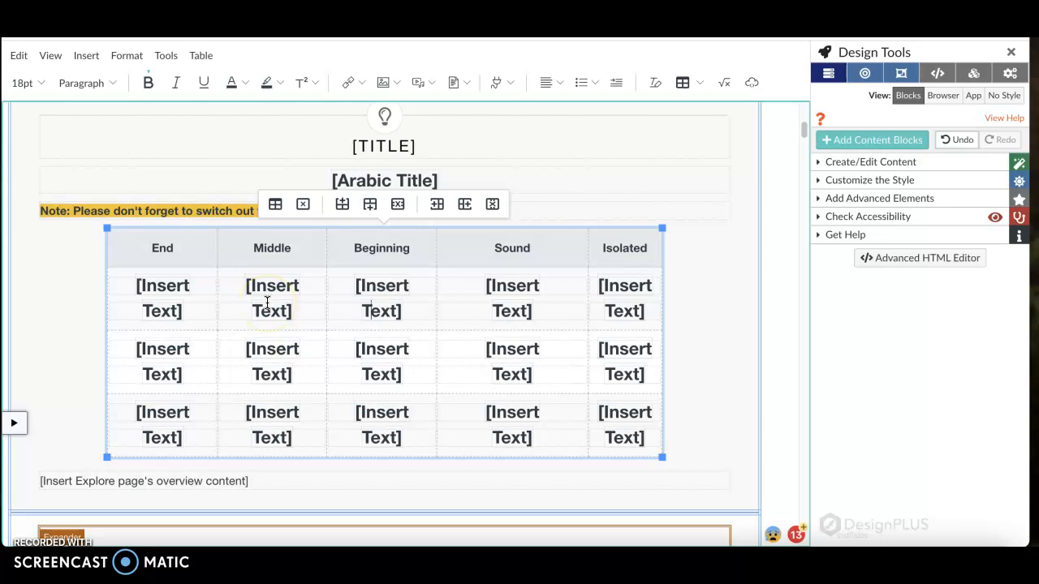
click(698, 376)
click(601, 409)
click(561, 83)
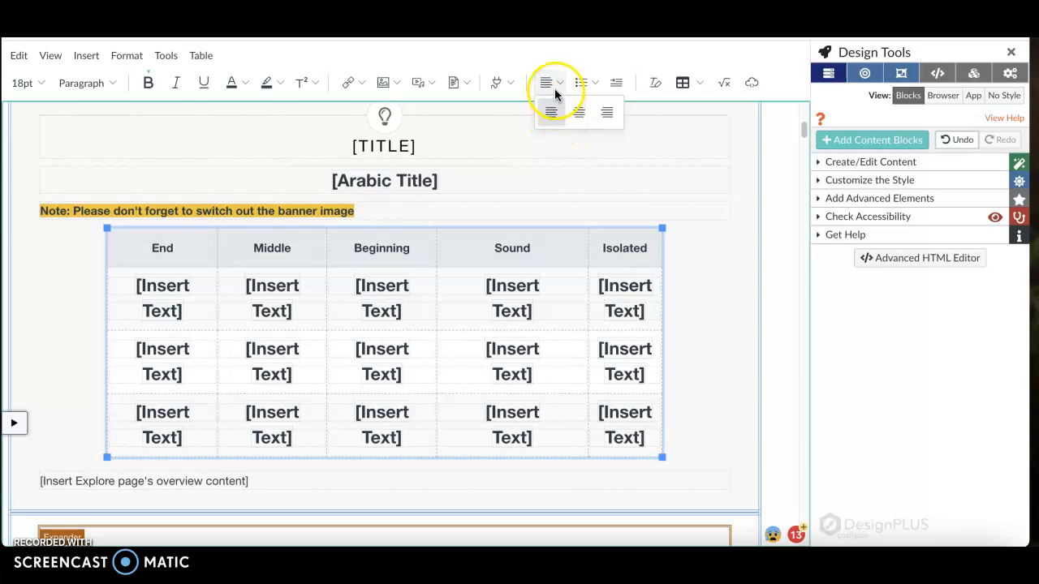
click(575, 113)
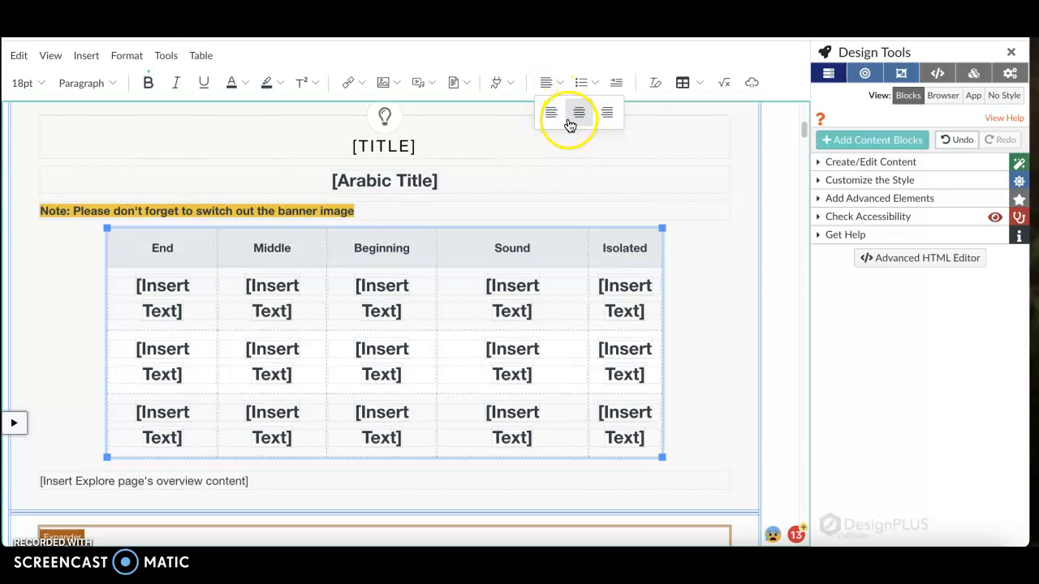
click(488, 317)
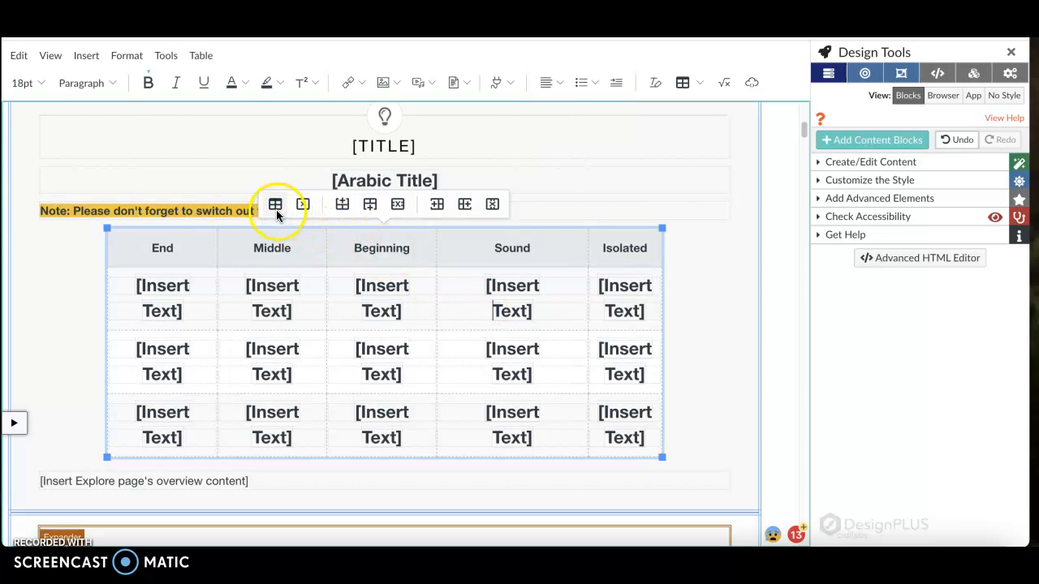
click(275, 205)
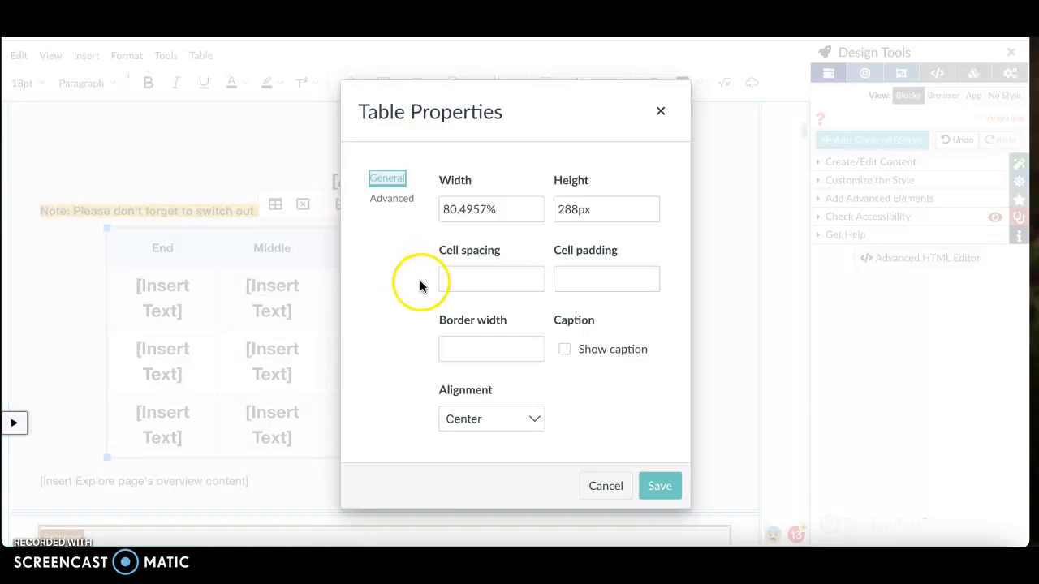
click(512, 420)
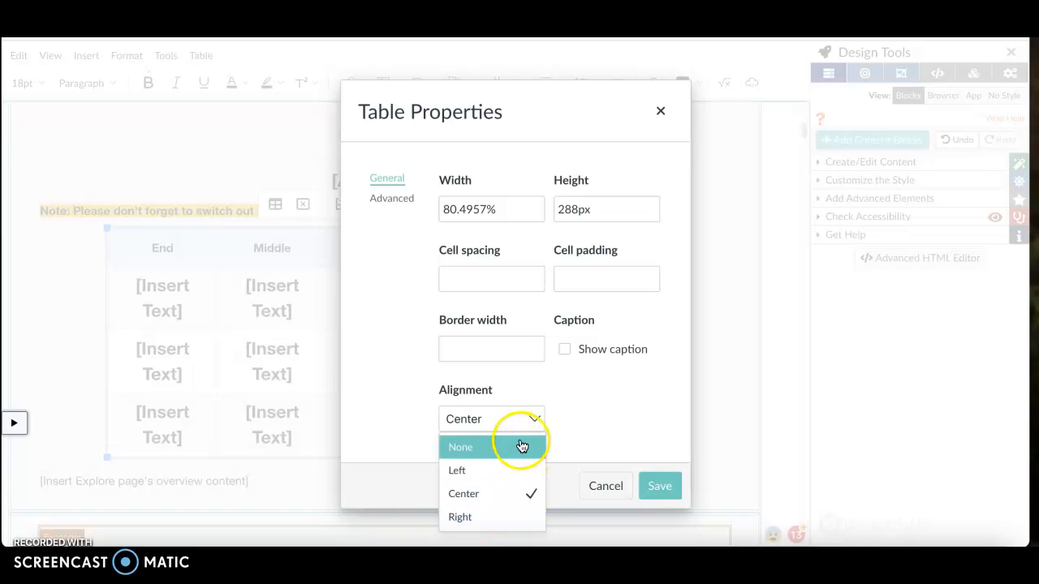
click(658, 487)
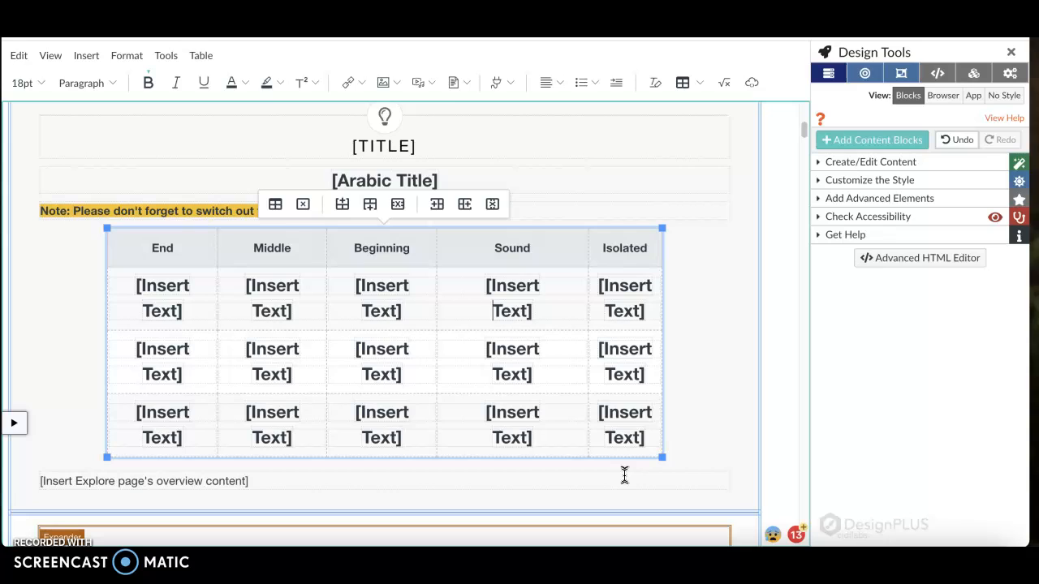
Insert a table with four columns and three rows on a new line below the overview content placeholder
click(379, 484)
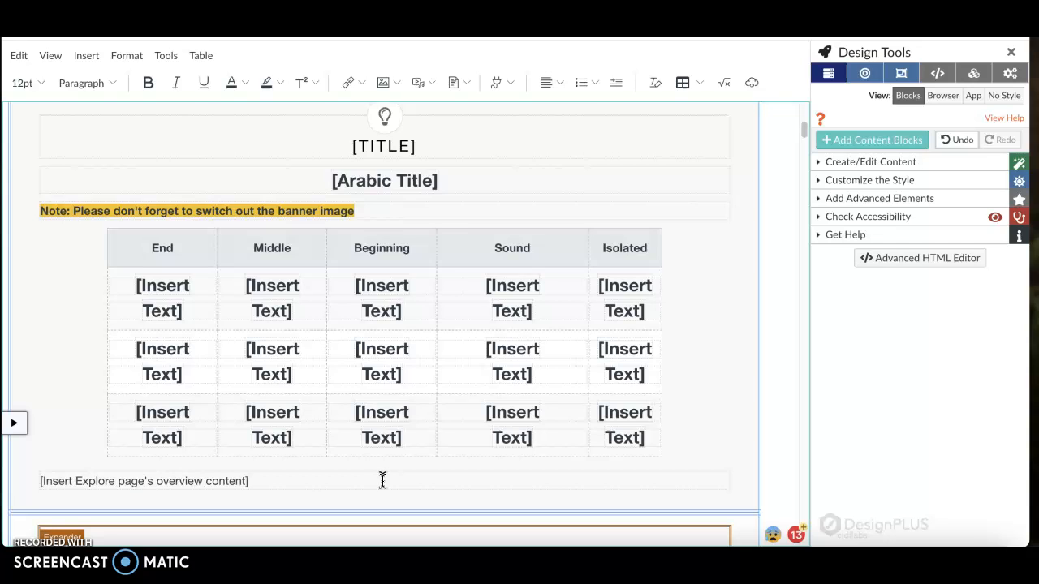
key(Return)
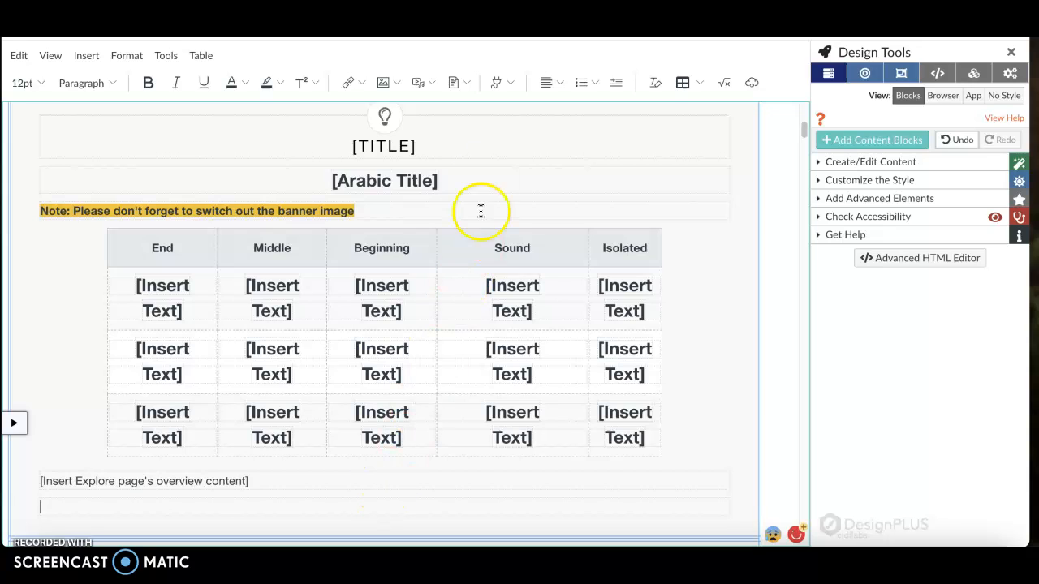
click(91, 56)
click(114, 208)
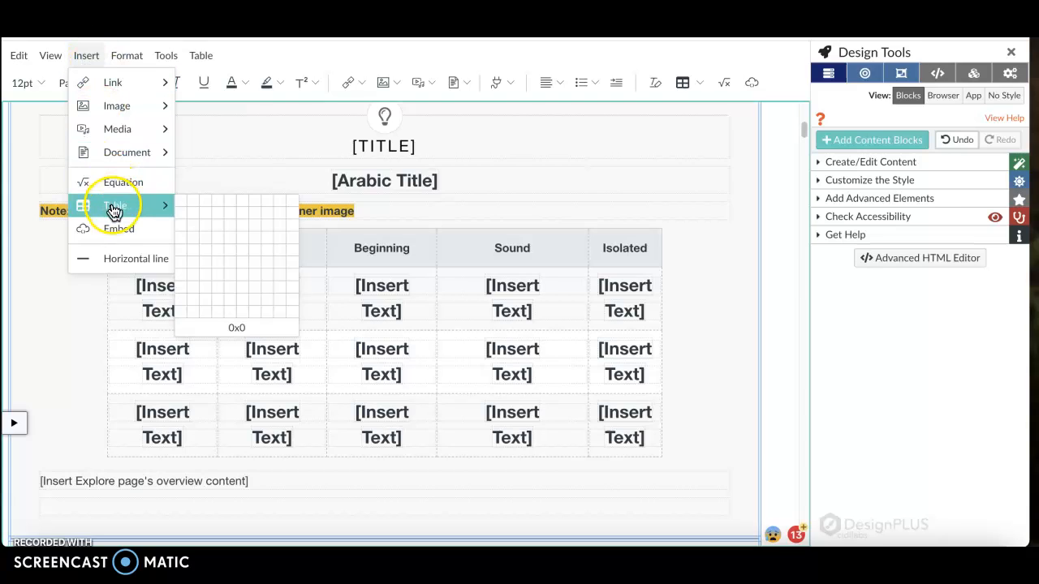
click(216, 230)
scroll(223, 313, up, 5)
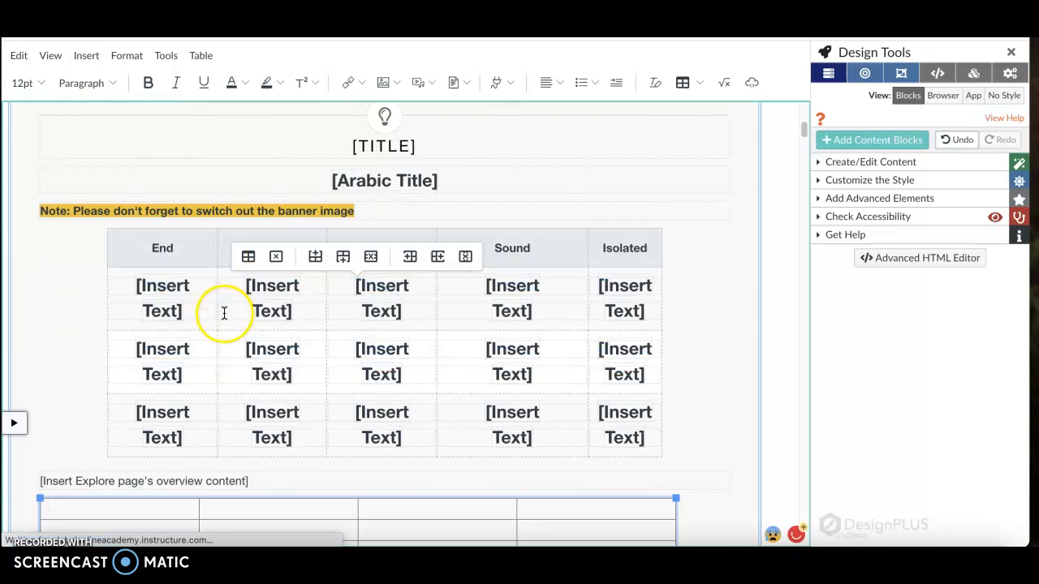
Set the new four-column table's alignment to Center in its table properties
scroll(247, 355, down, 2)
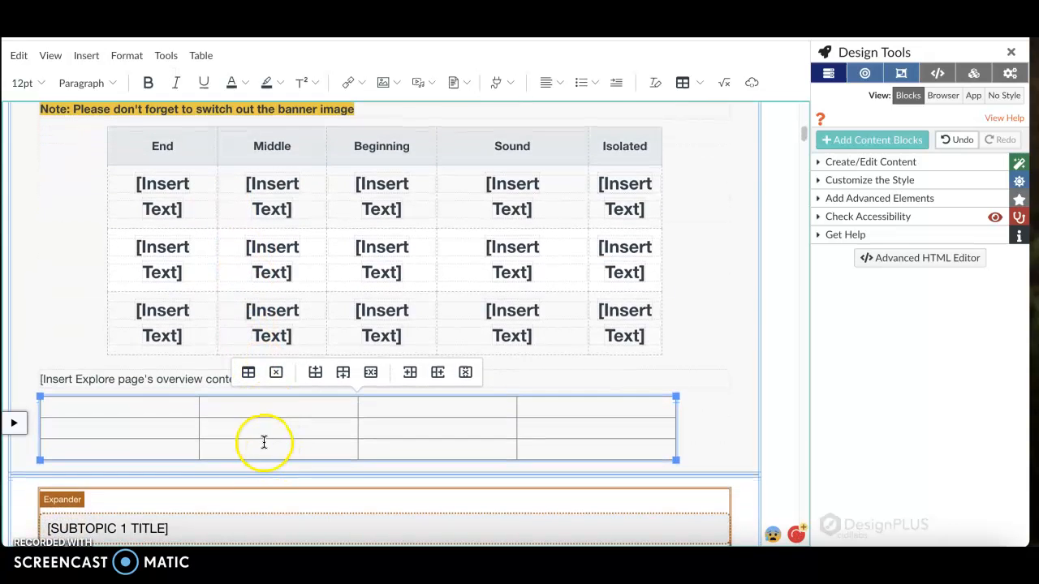
click(248, 376)
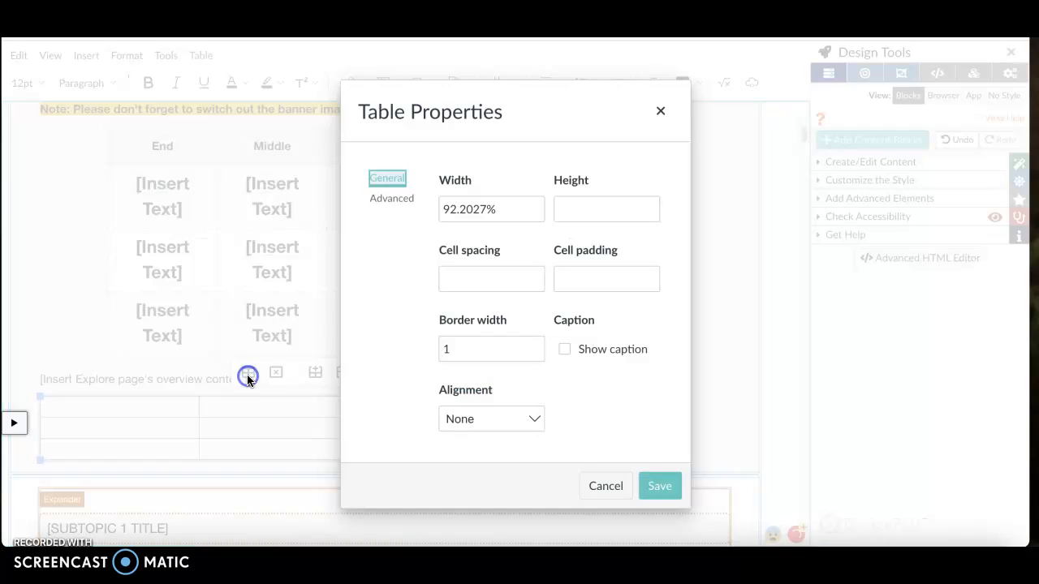
click(482, 419)
click(485, 495)
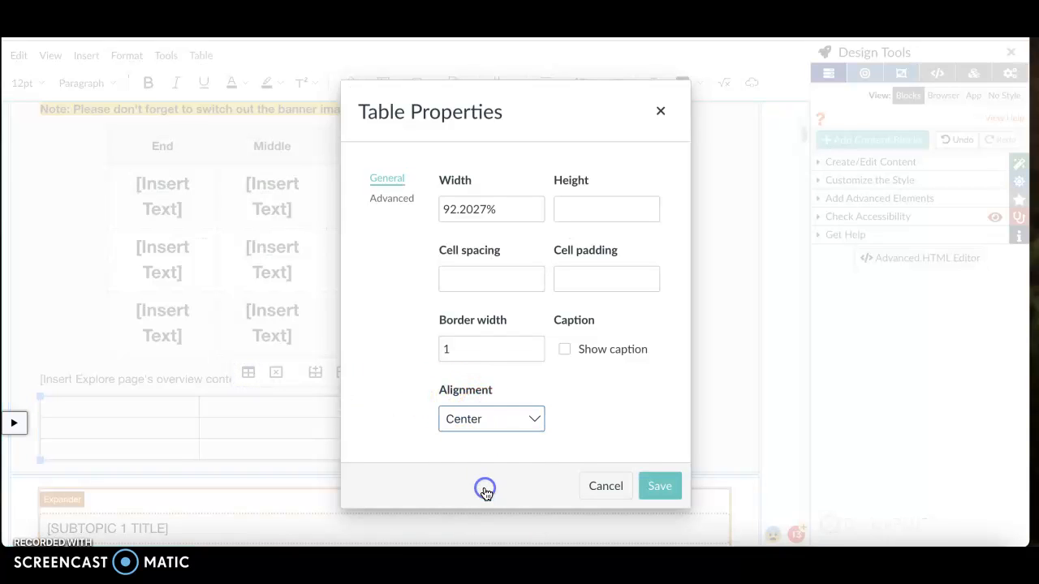
click(671, 493)
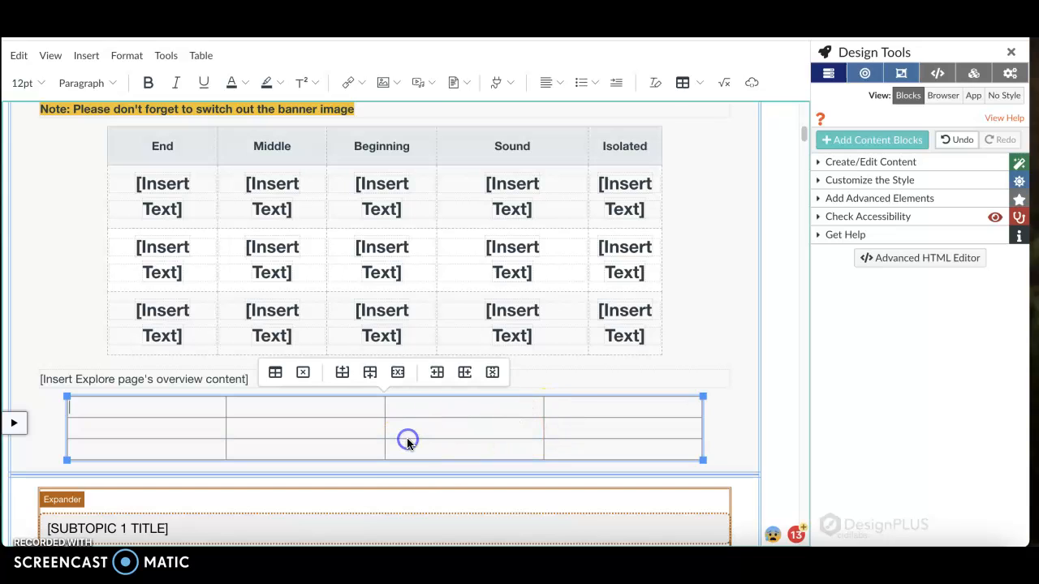
Apply the legacy Canvas table styles Basic, Bordered and Striped to the new table and turn on its head row
click(866, 78)
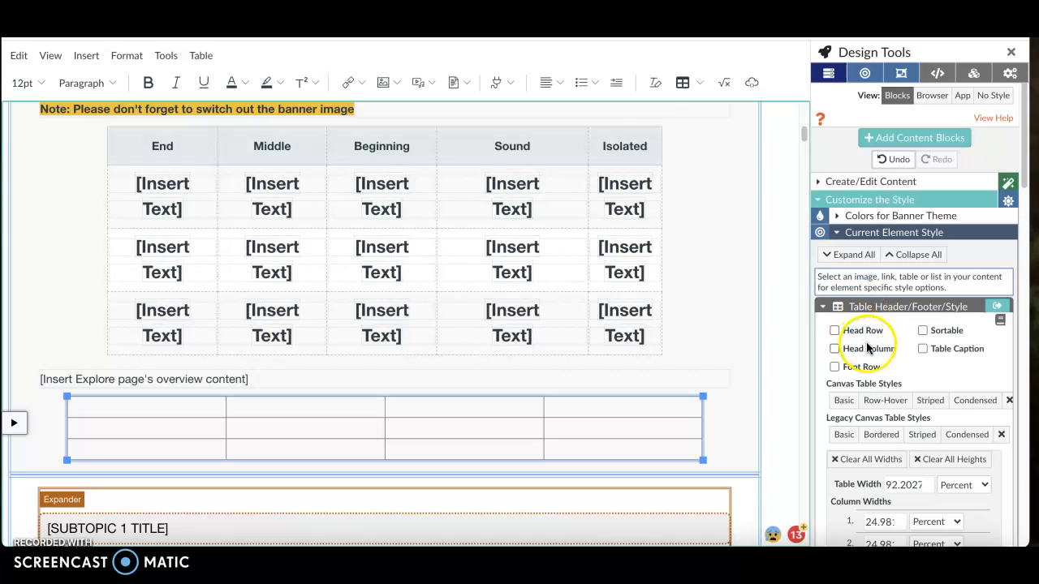
scroll(867, 349, down, 3)
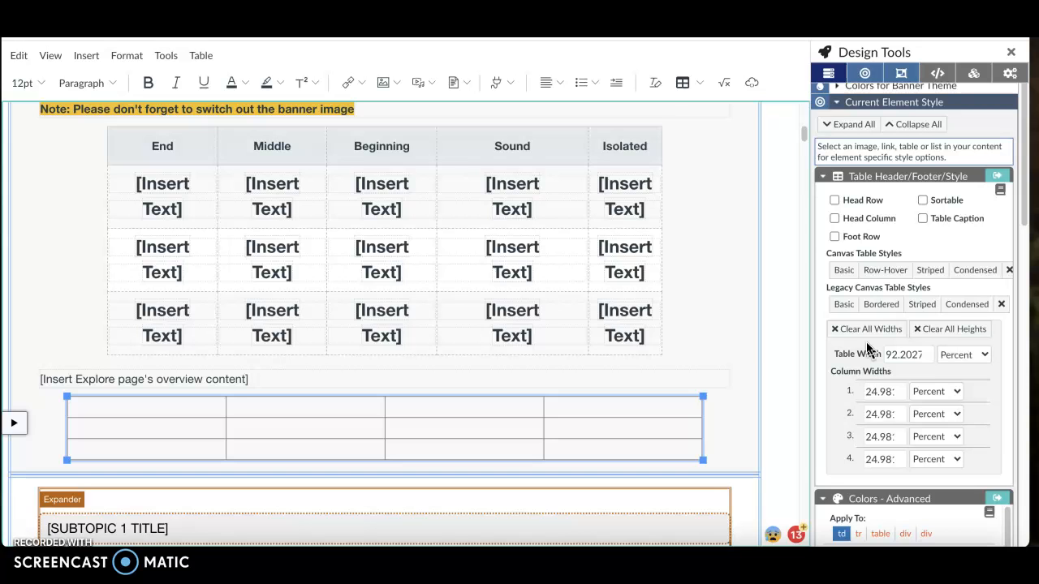
scroll(865, 341, up, 2)
click(865, 75)
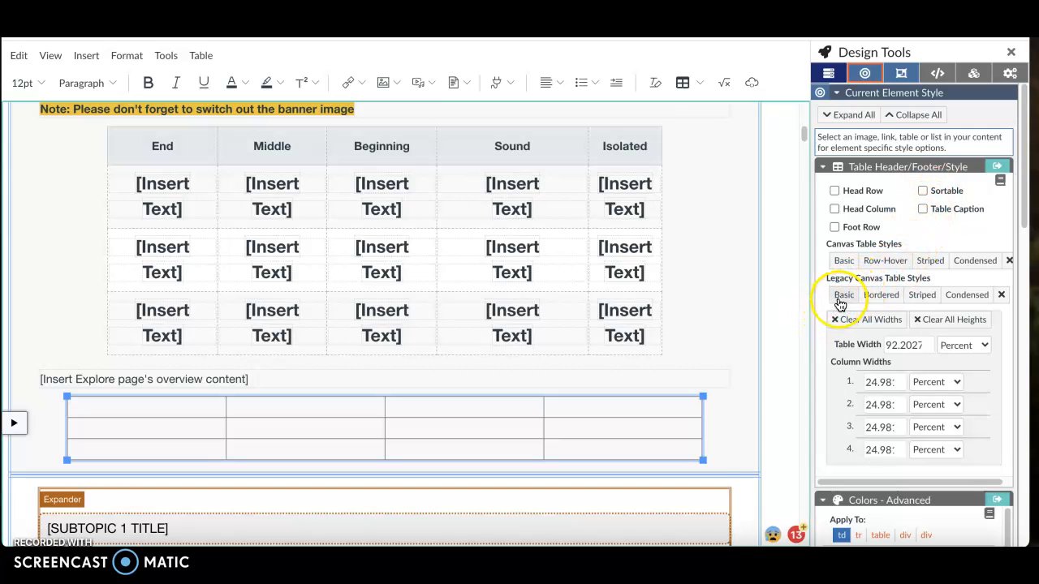
click(843, 295)
click(875, 295)
click(920, 299)
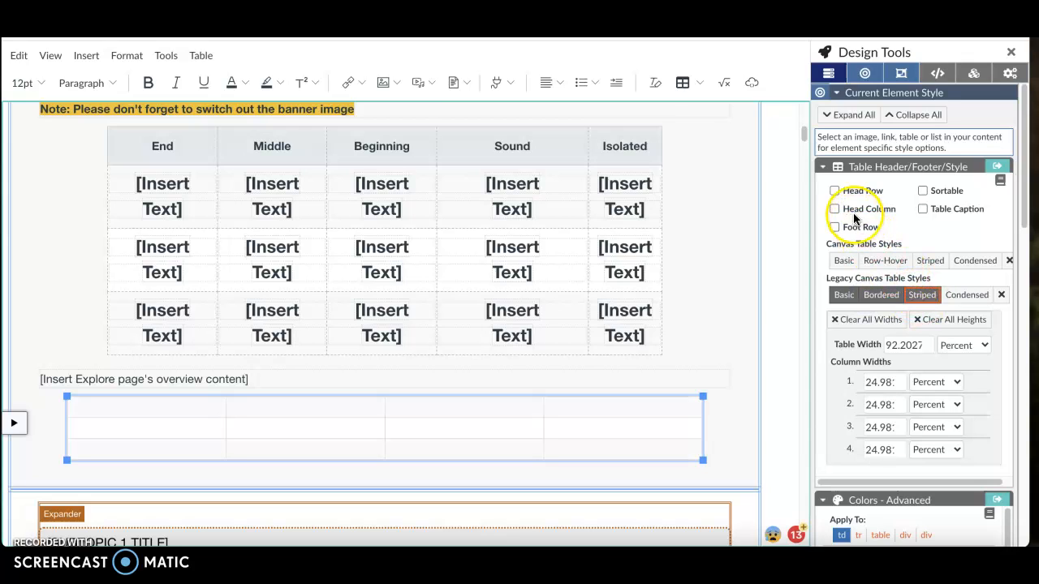
click(836, 192)
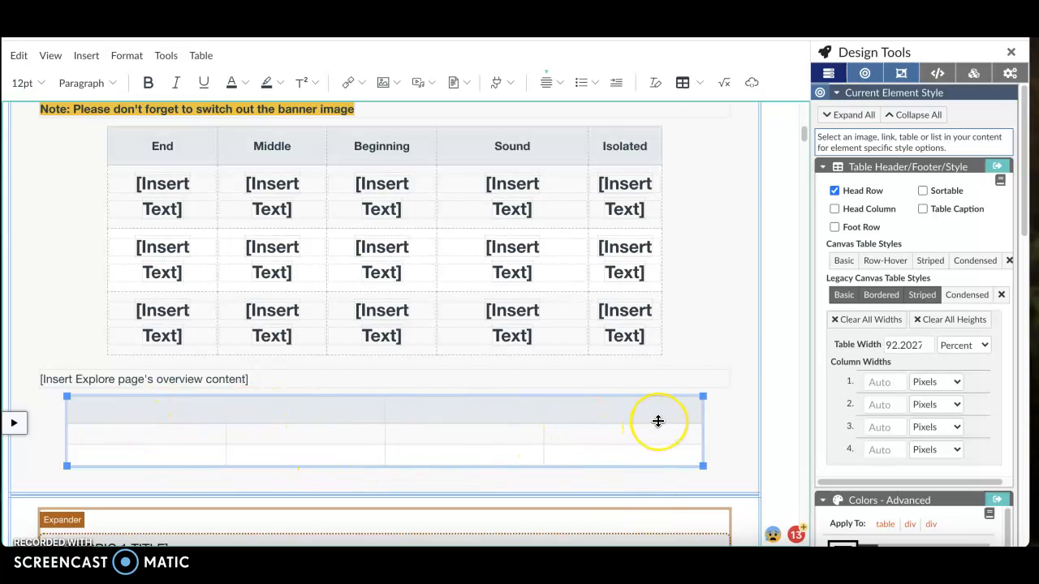
Delete the new four-column table below the overview content placeholder
click(709, 427)
click(78, 411)
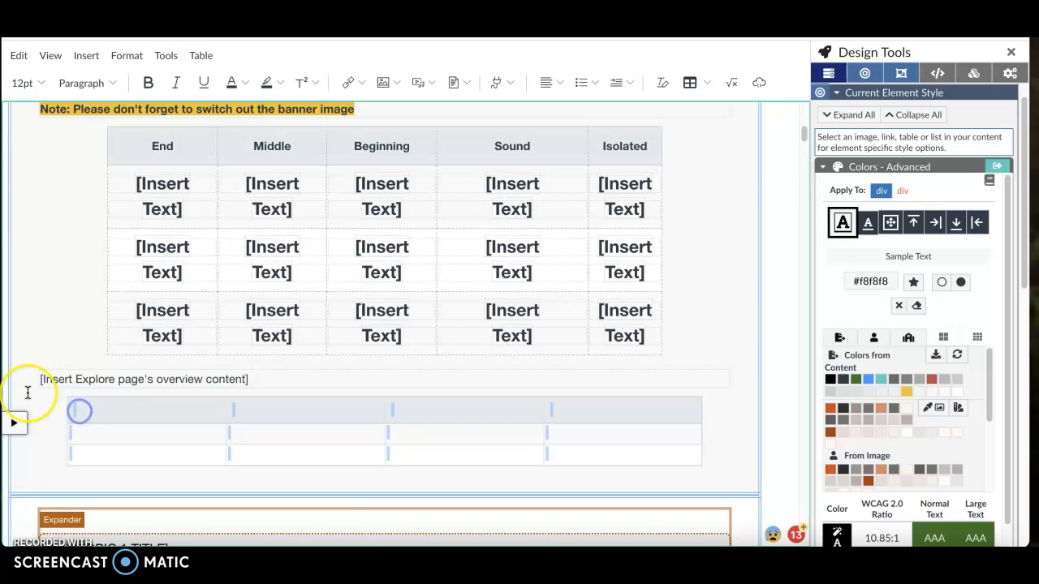
key(Delete)
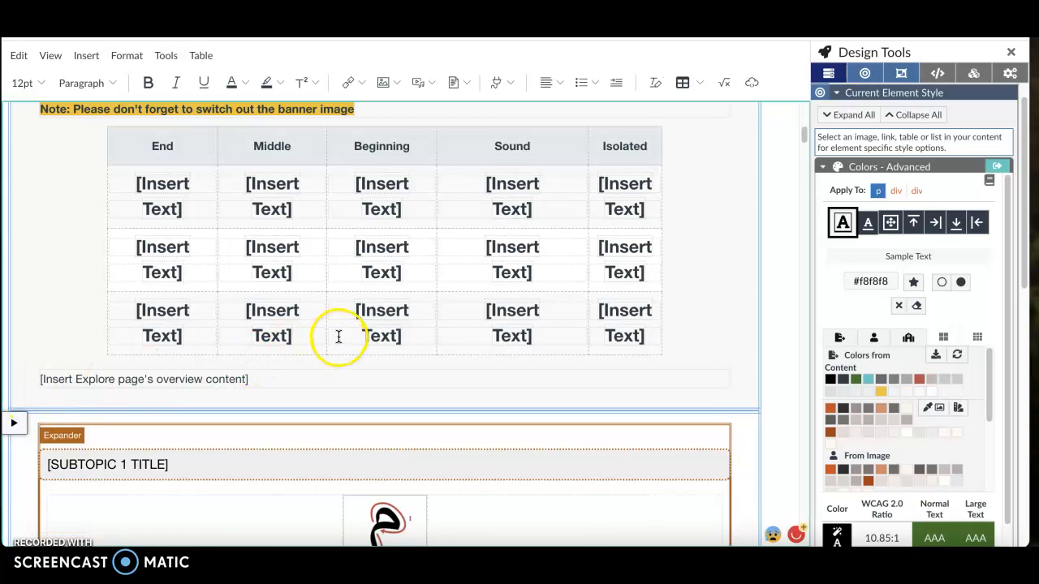
Try resizing the letter image below the Subtopic 1 title to about 116 × 124 pixels
scroll(339, 336, down, 1)
scroll(339, 336, down, 1)
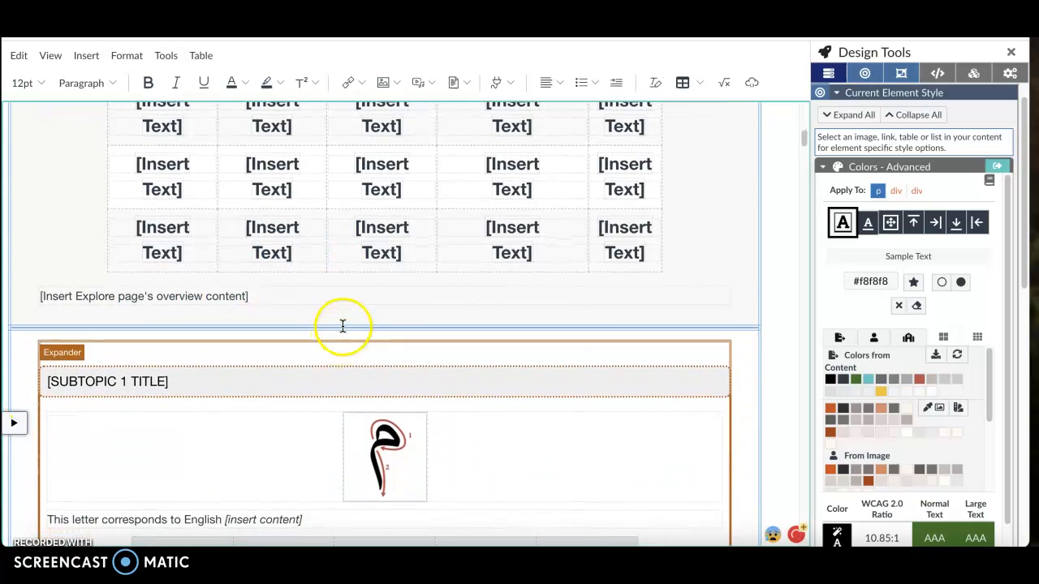
scroll(346, 285, down, 3)
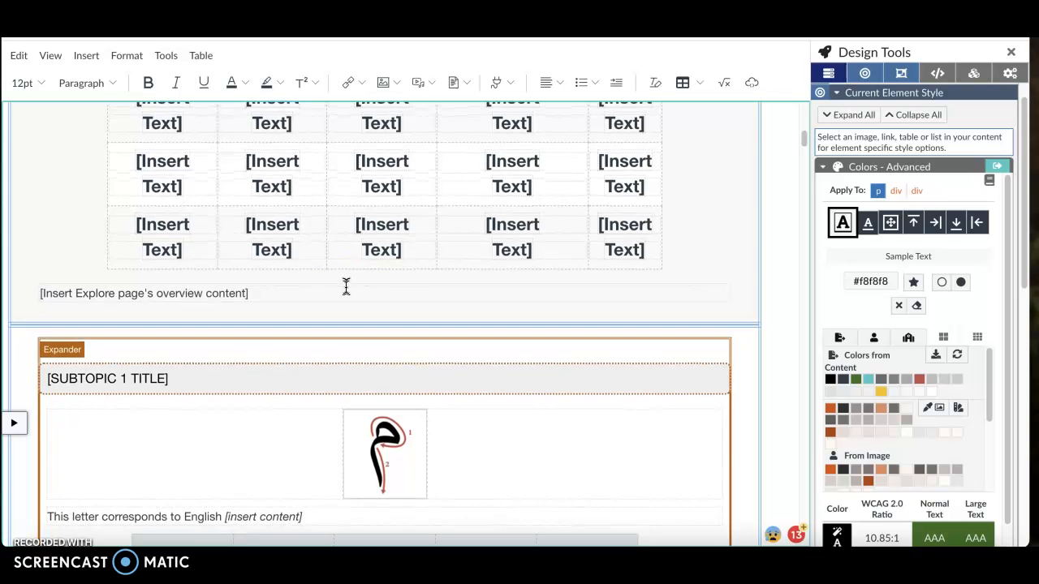
scroll(346, 286, down, 1)
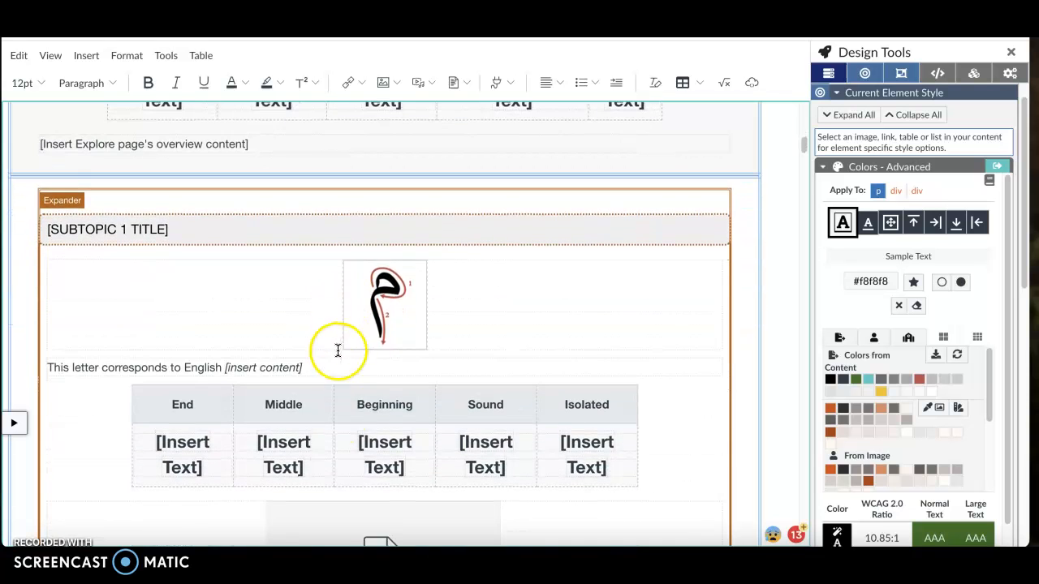
click(394, 328)
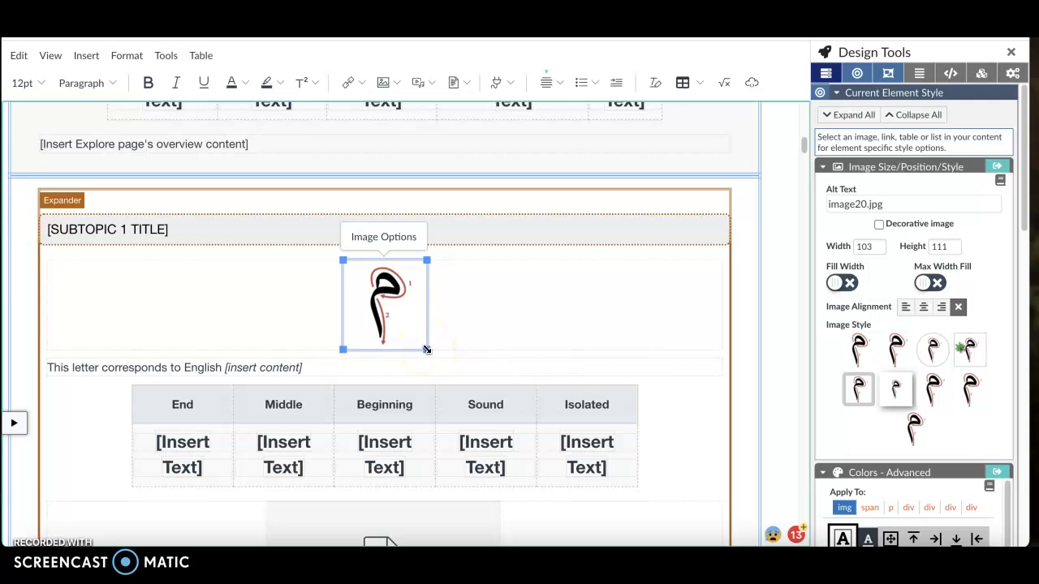
drag(424, 349, 428, 350)
drag(427, 351, 428, 346)
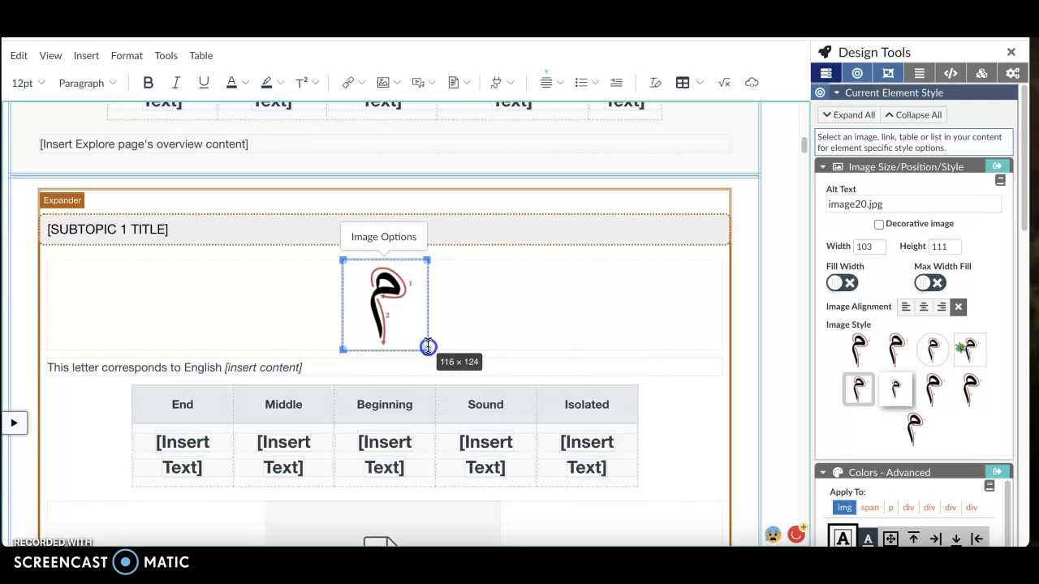
drag(428, 346, 427, 348)
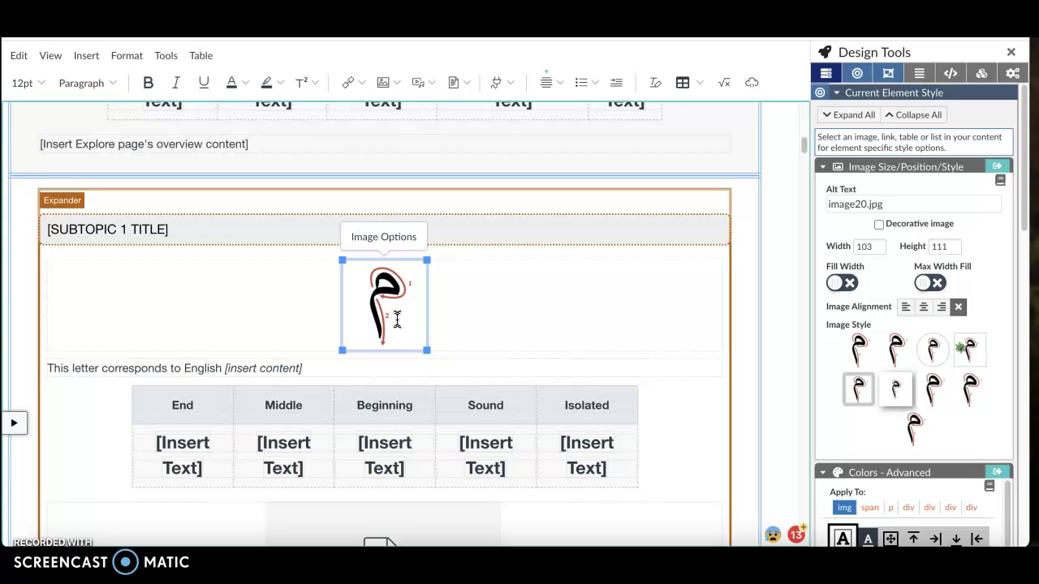
Replace the letter image below the Subtopic 1 title with image62.jpg uploaded from the computer, scaled down to about 119 × 115 pixels
key(Delete)
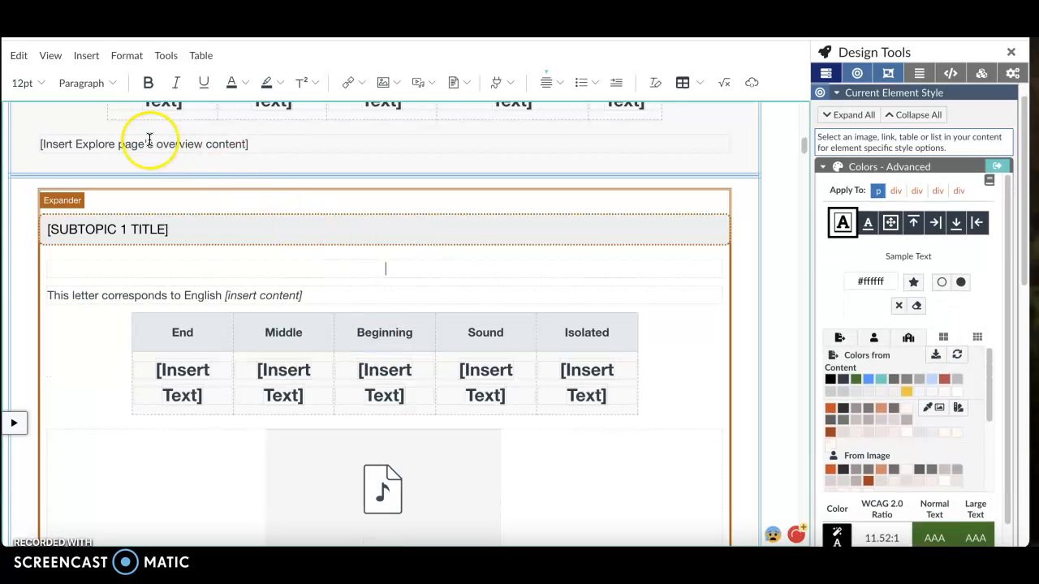
click(86, 57)
mouse_move(91, 107)
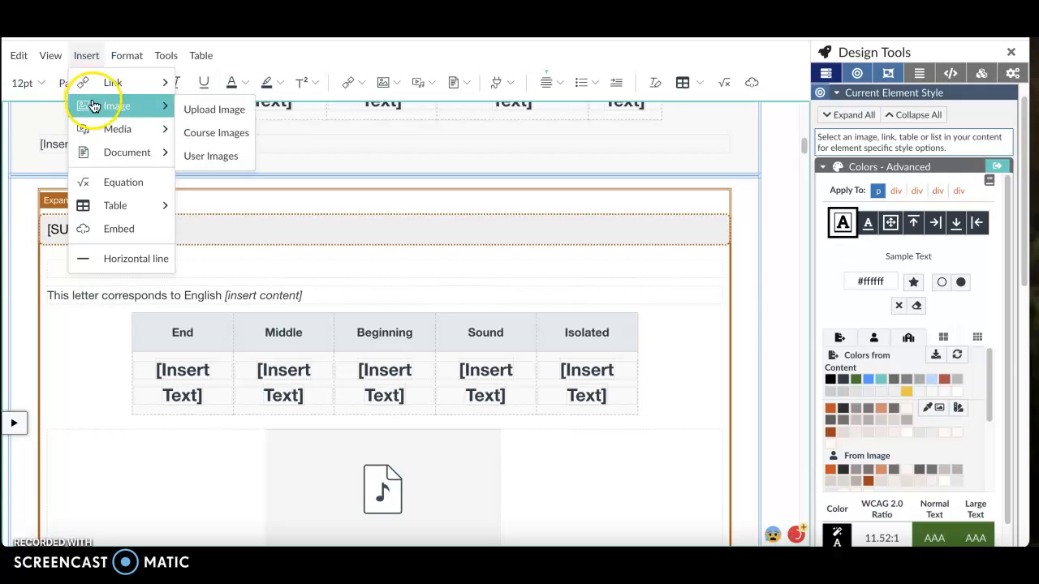
click(207, 108)
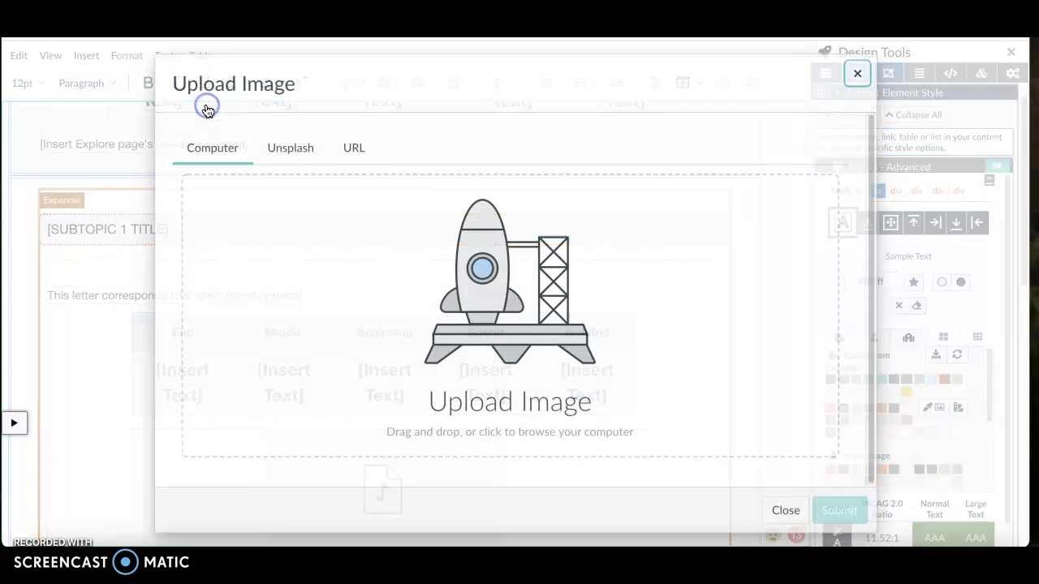
click(554, 353)
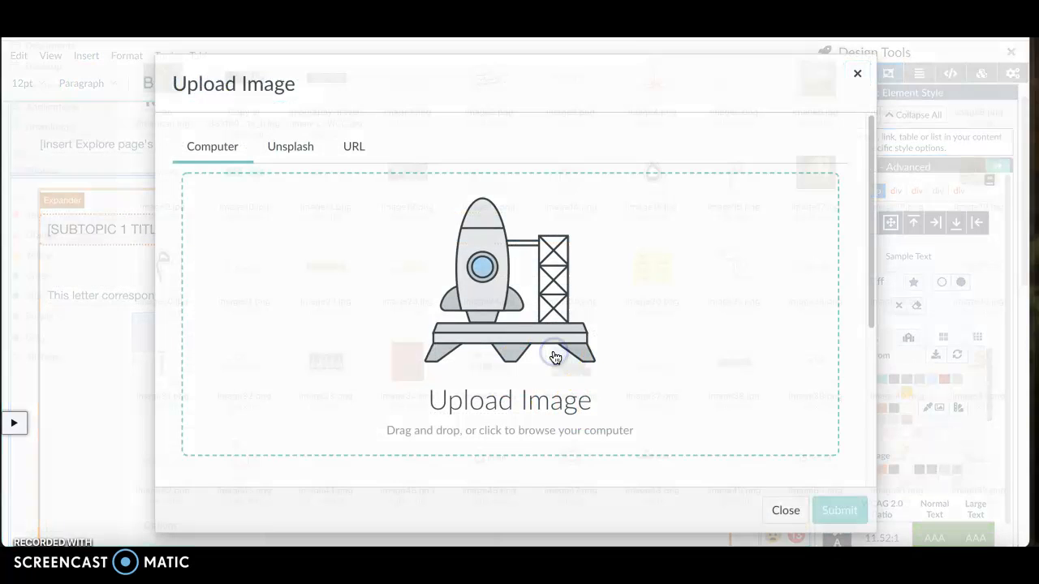
scroll(587, 290, down, 5)
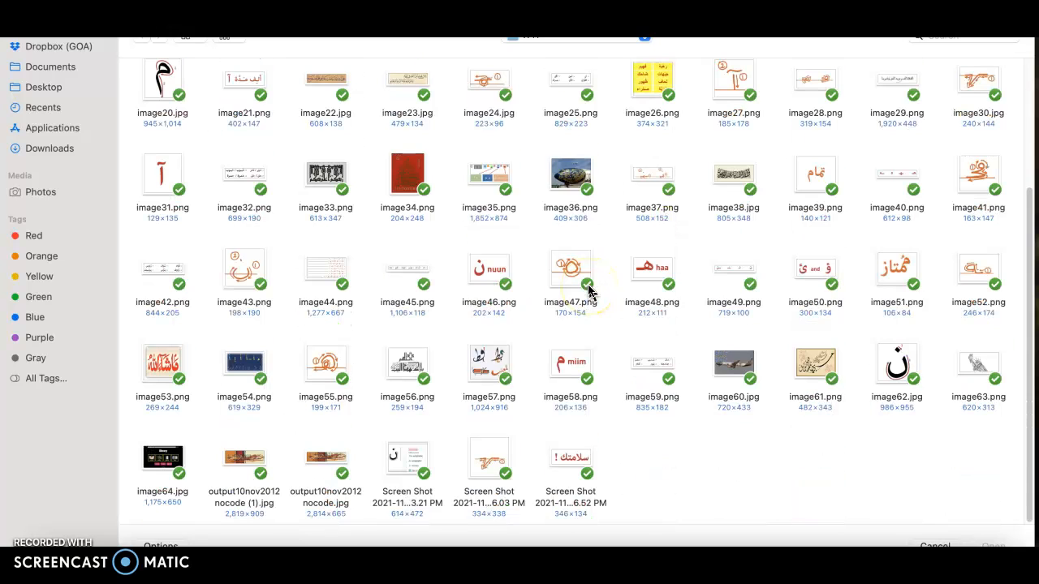
click(901, 369)
click(1007, 545)
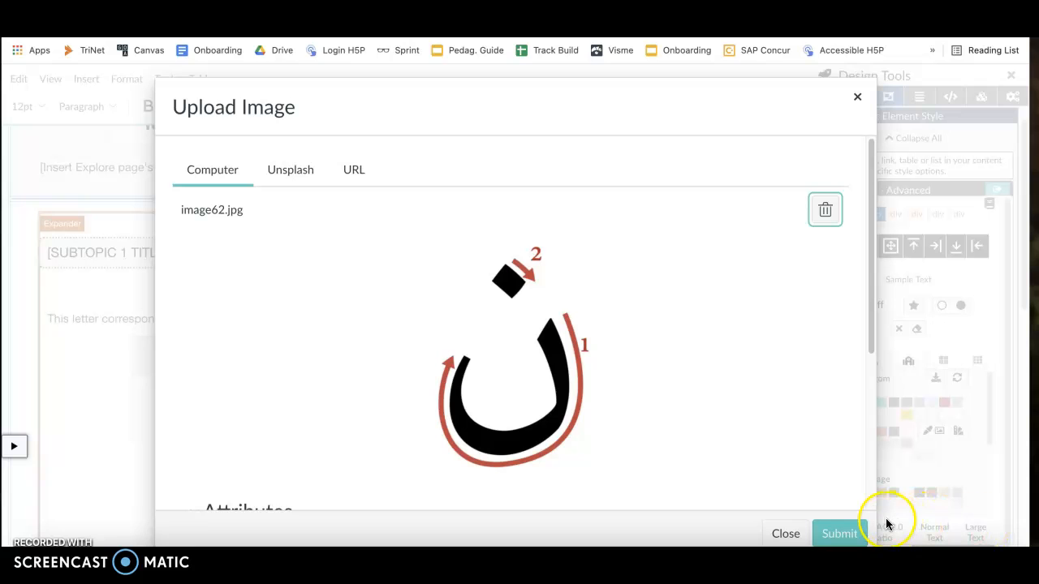
click(860, 532)
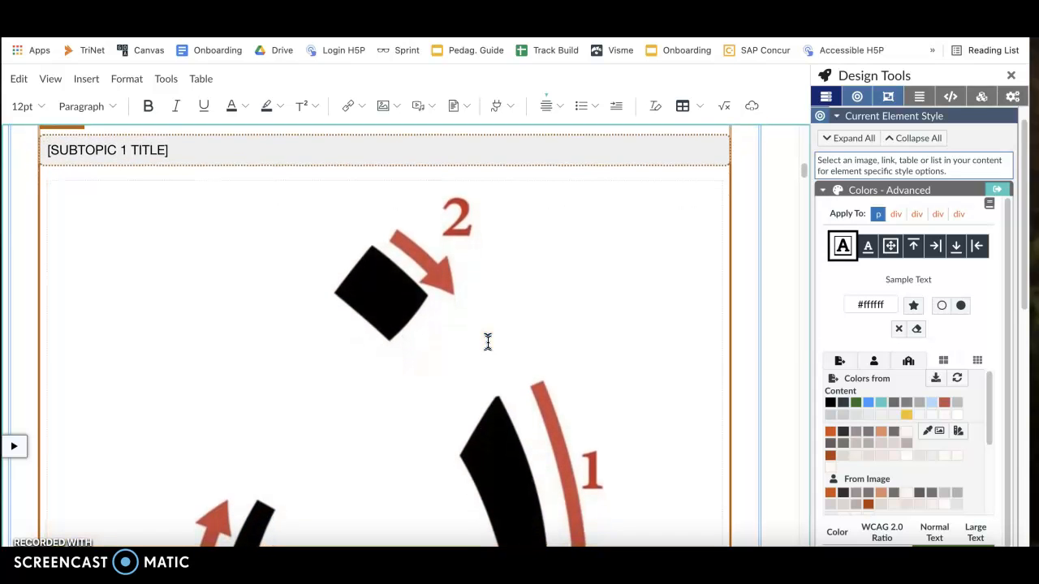
click(487, 341)
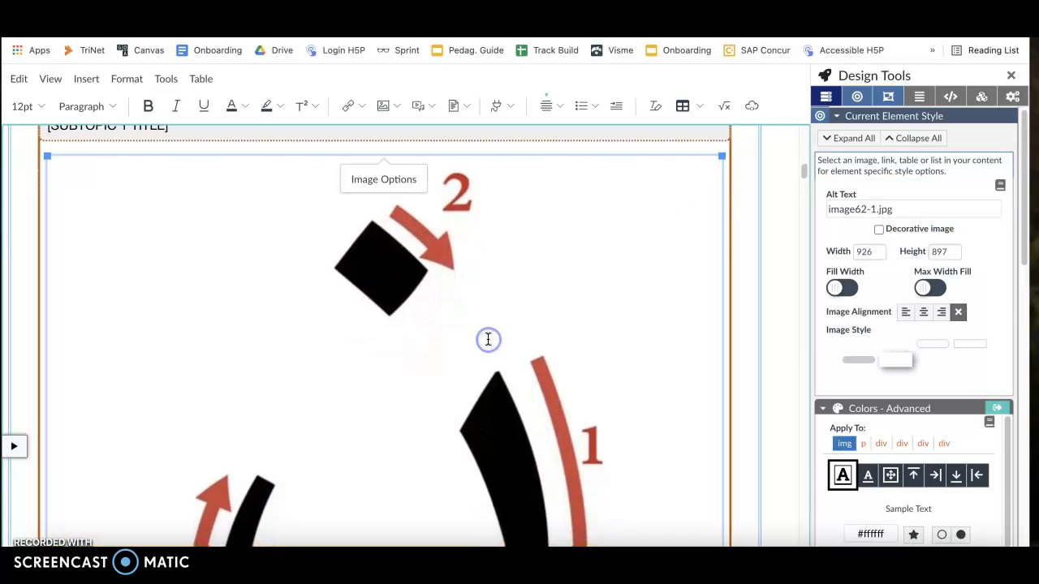
drag(721, 155, 132, 289)
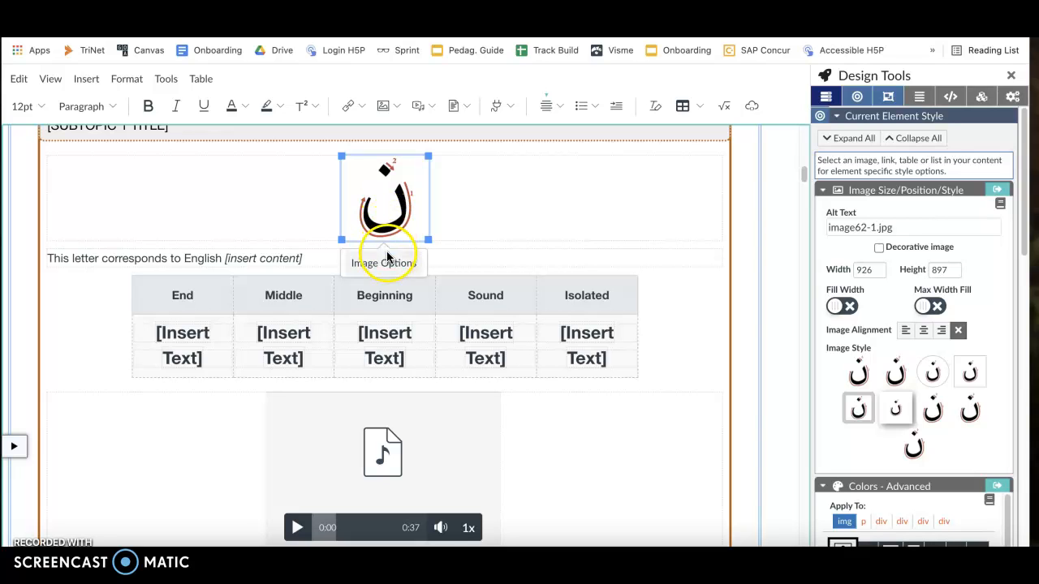
Examine the new letter image's alt text, display and size settings in its image options
click(393, 263)
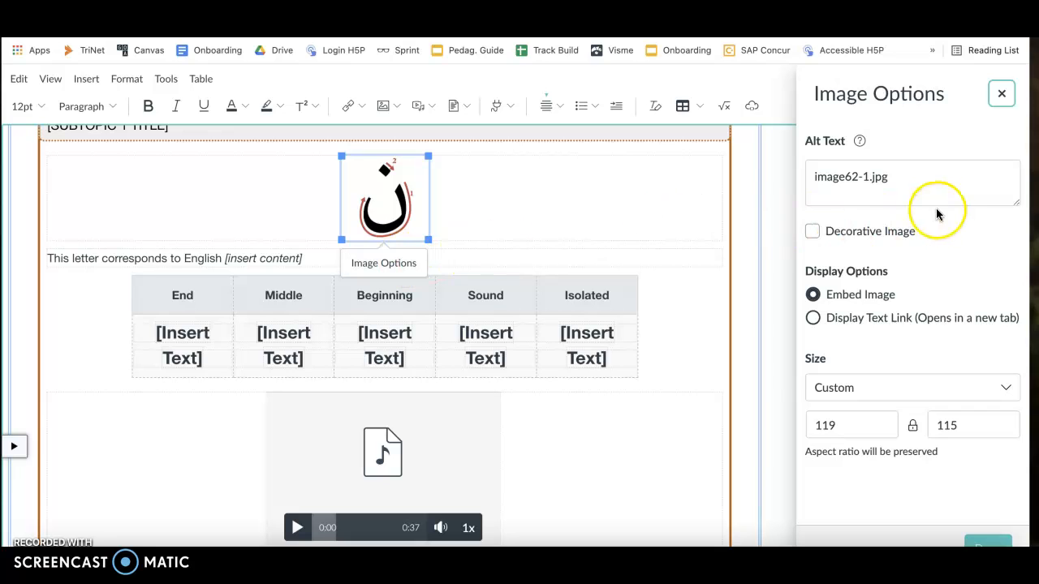
click(917, 186)
drag(917, 186, 813, 182)
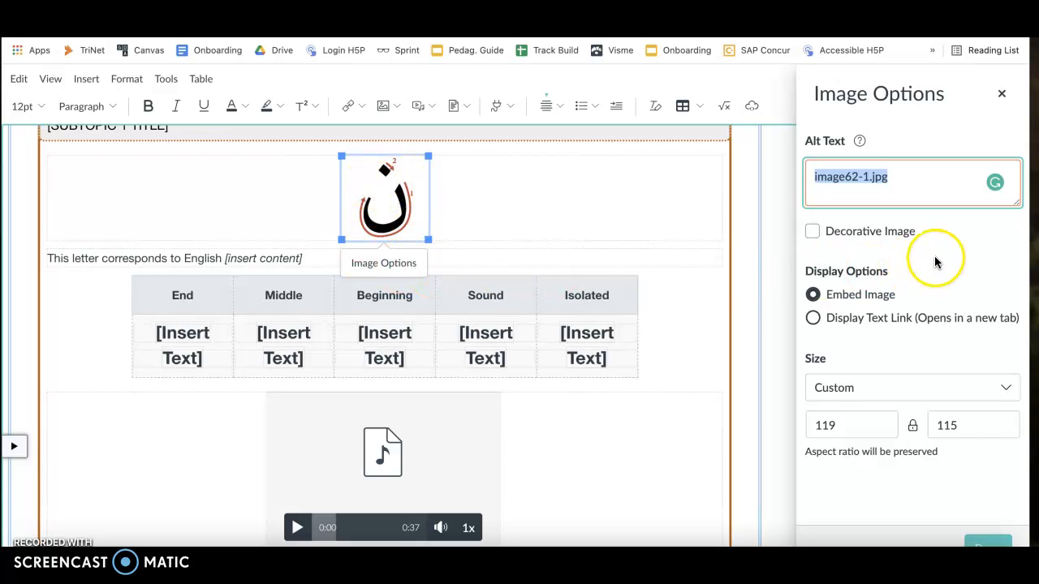
click(1003, 98)
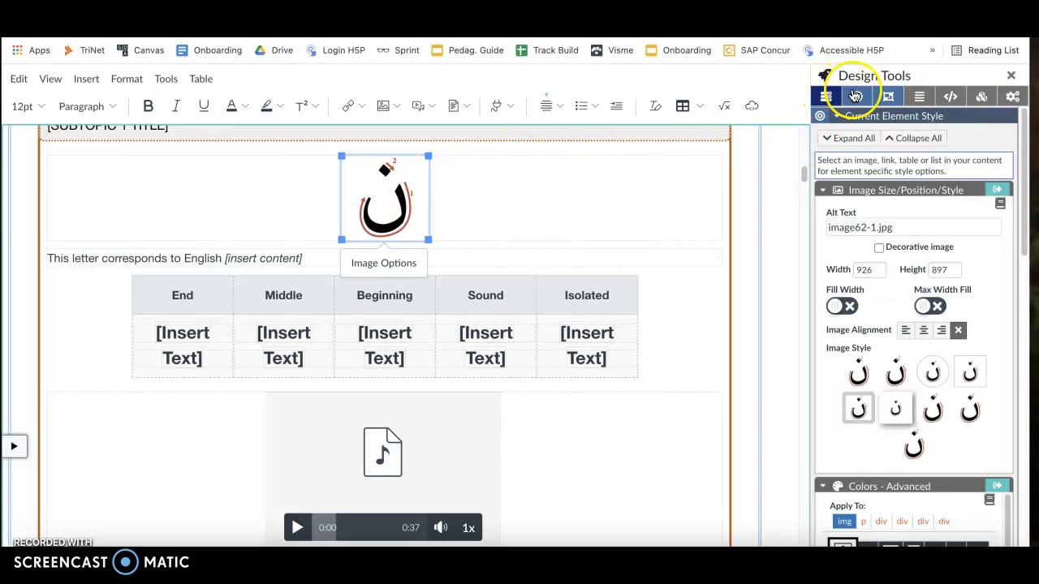
Try left and right alignment on the letter image, set it to center, and apply the thin-bordered image style
click(856, 97)
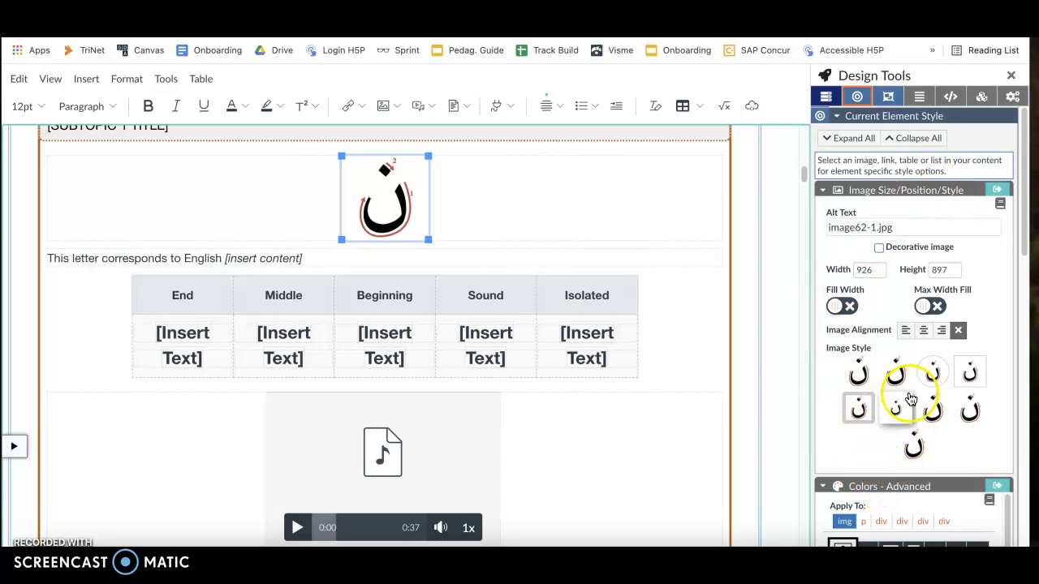
click(905, 330)
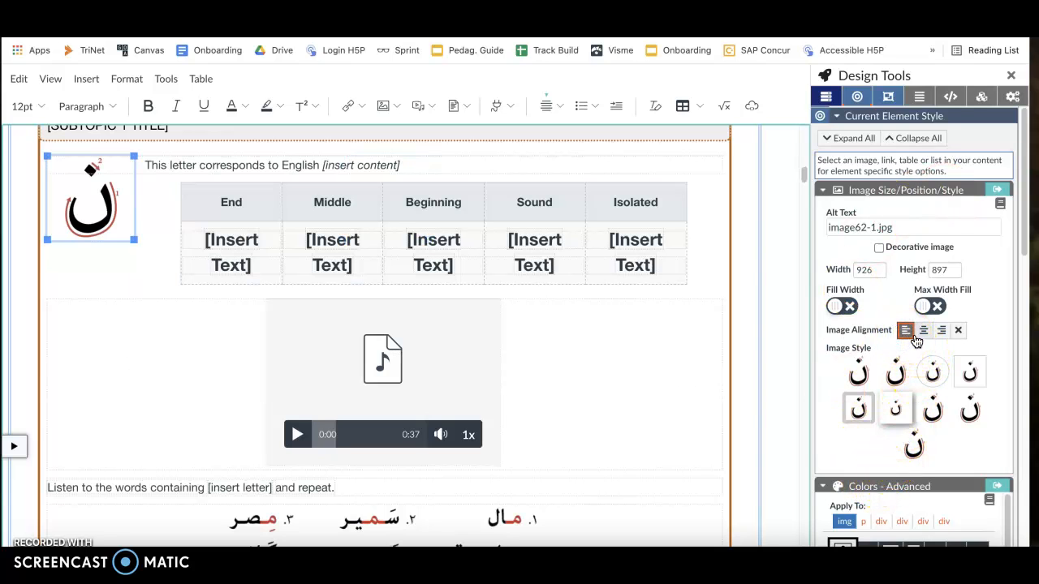
click(923, 331)
click(939, 331)
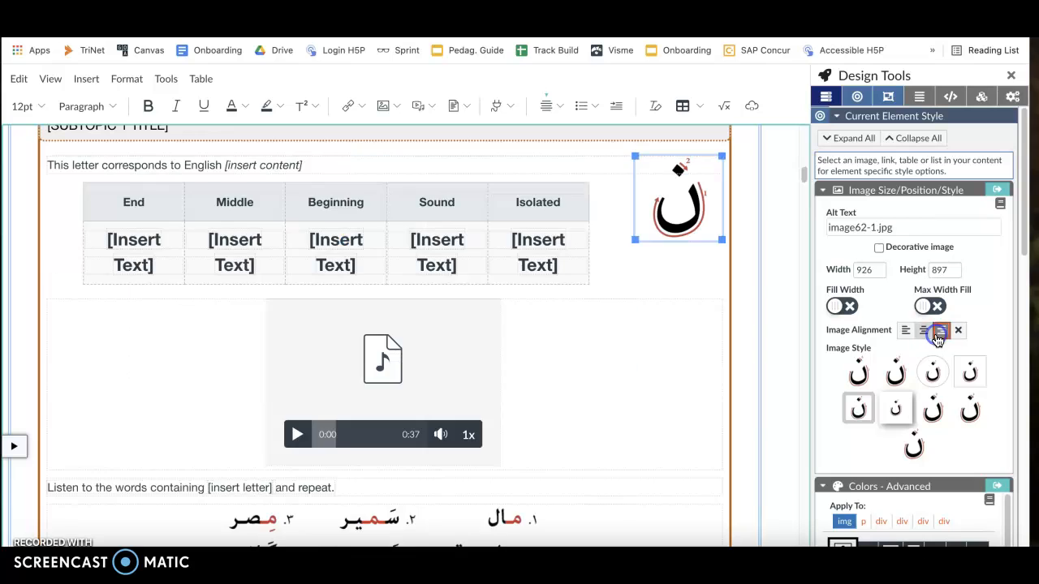
click(923, 332)
click(958, 370)
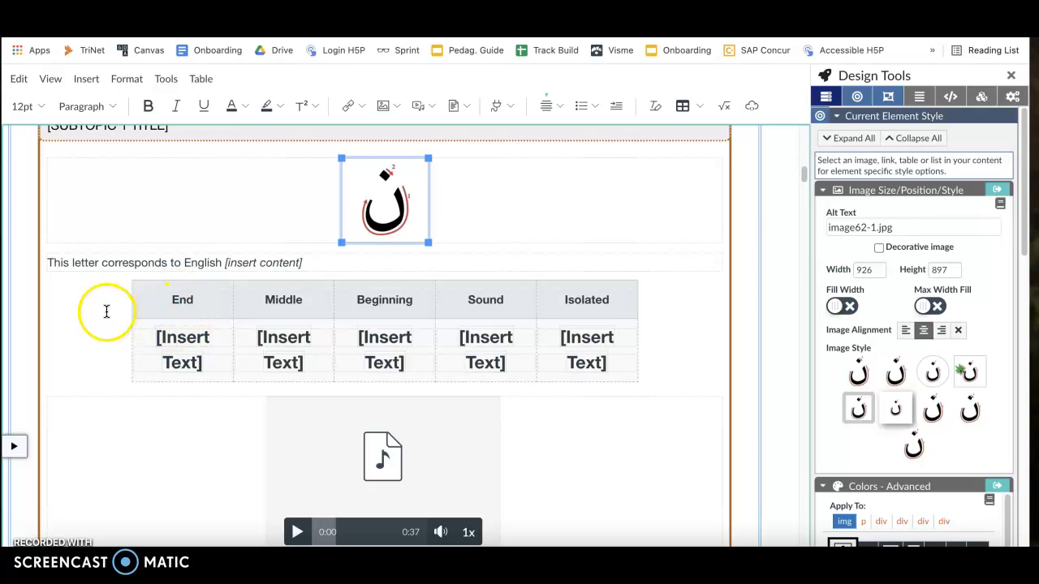
Examine the rest of Subtopic 1, including the audio player, the listening words and the Writing section's letter images
scroll(106, 311, down, 2)
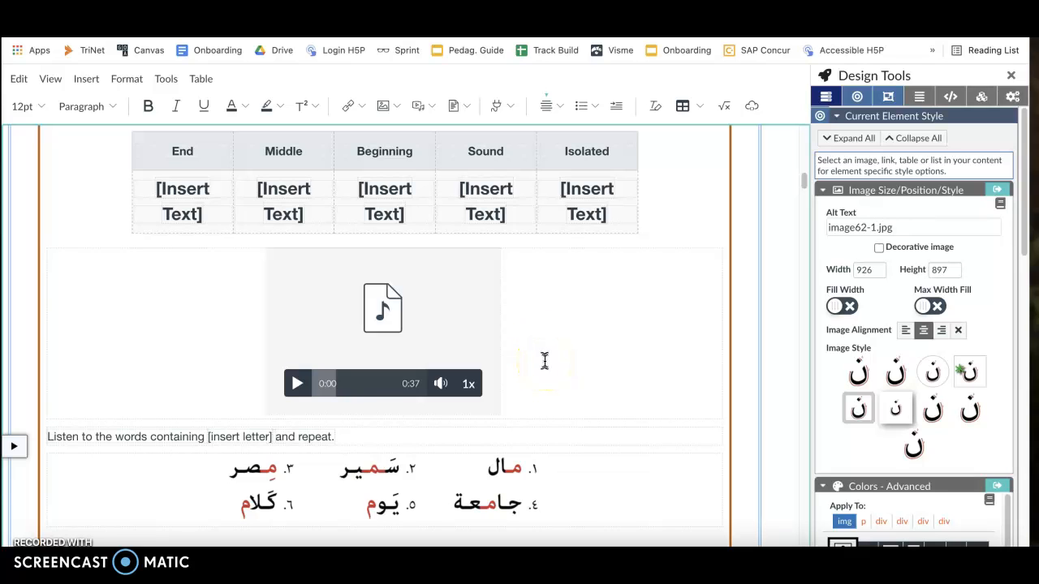
drag(544, 361, 187, 365)
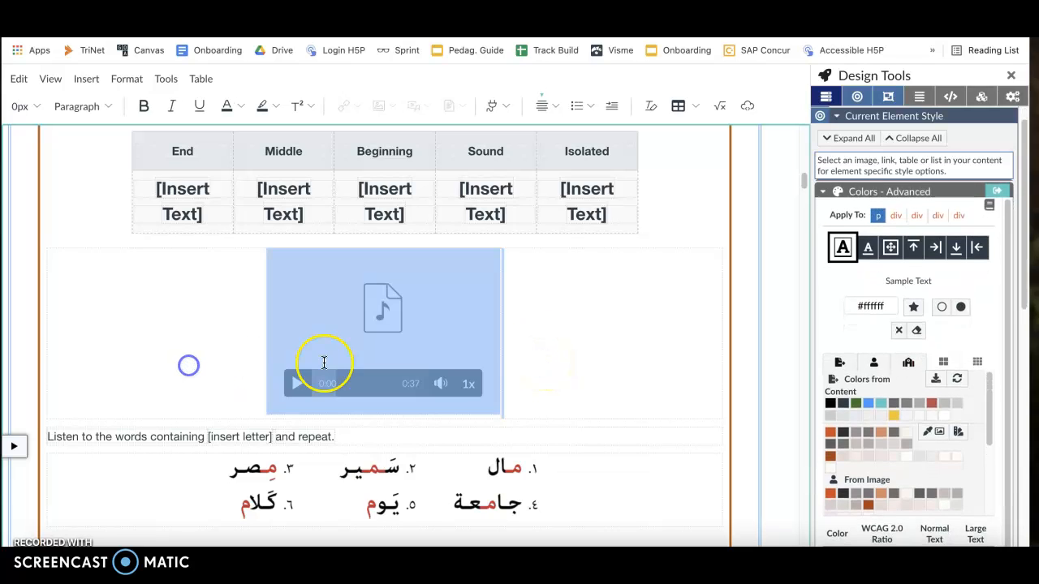
click(596, 364)
scroll(584, 375, down, 3)
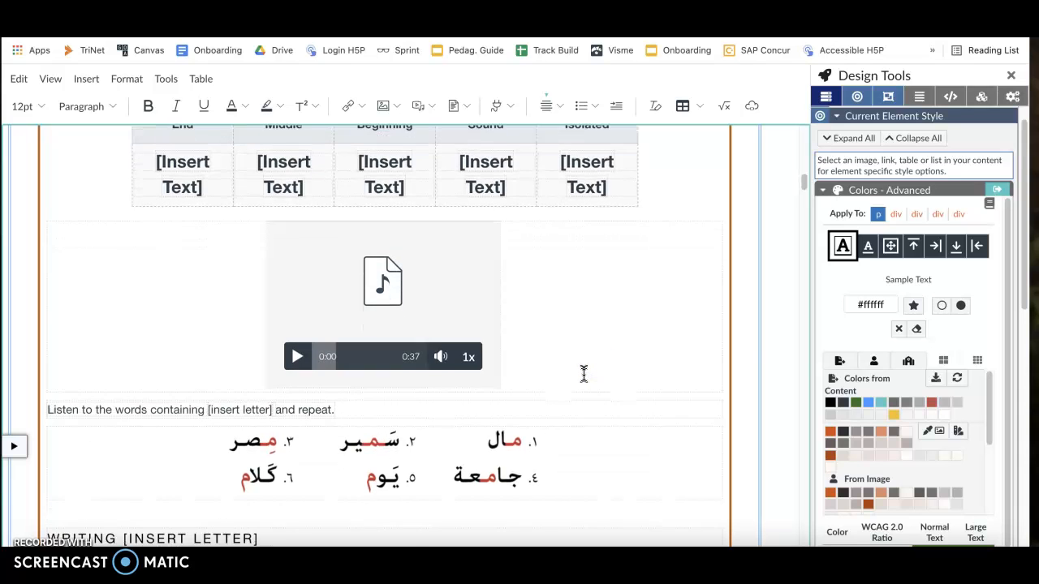
scroll(583, 374, down, 8)
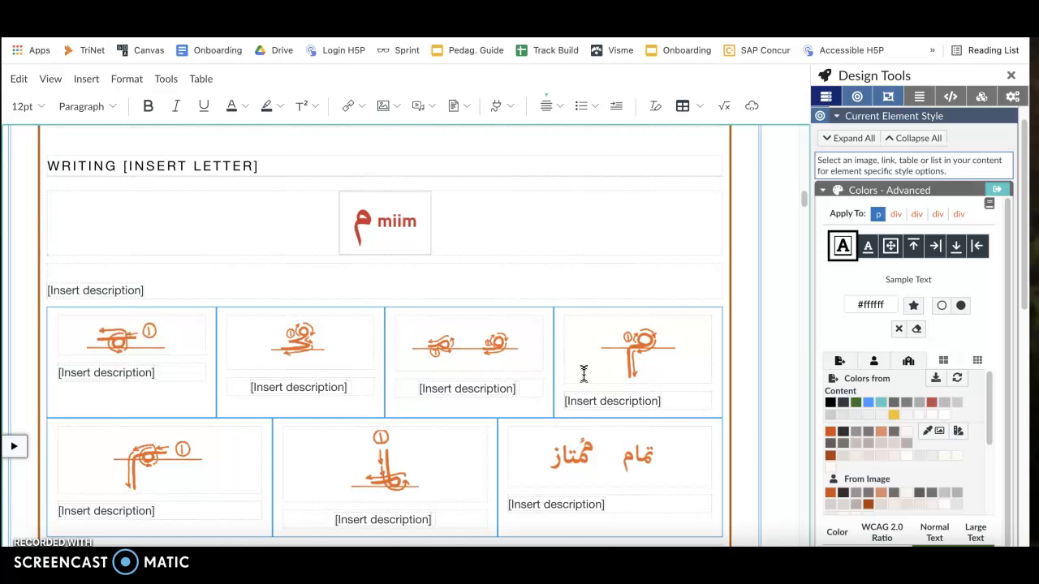
scroll(580, 367, up, 4)
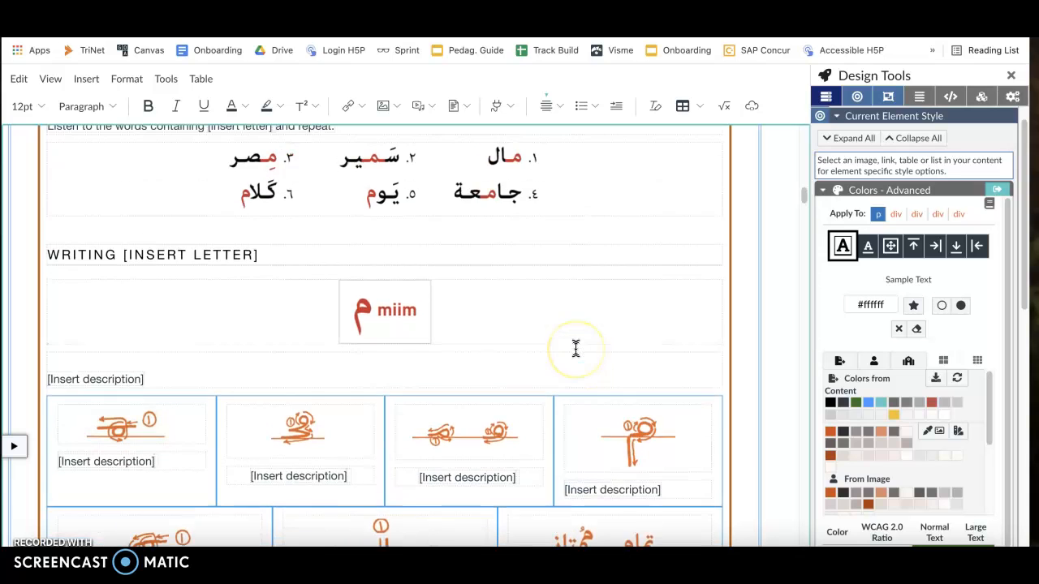